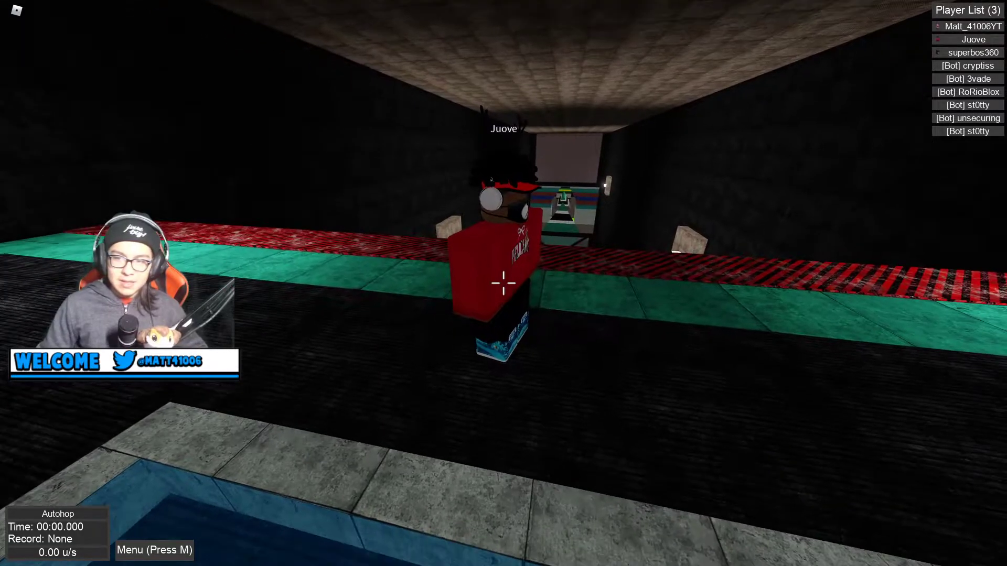
{"action": "key", "text": "w"}
{"action": "key", "text": "w"}
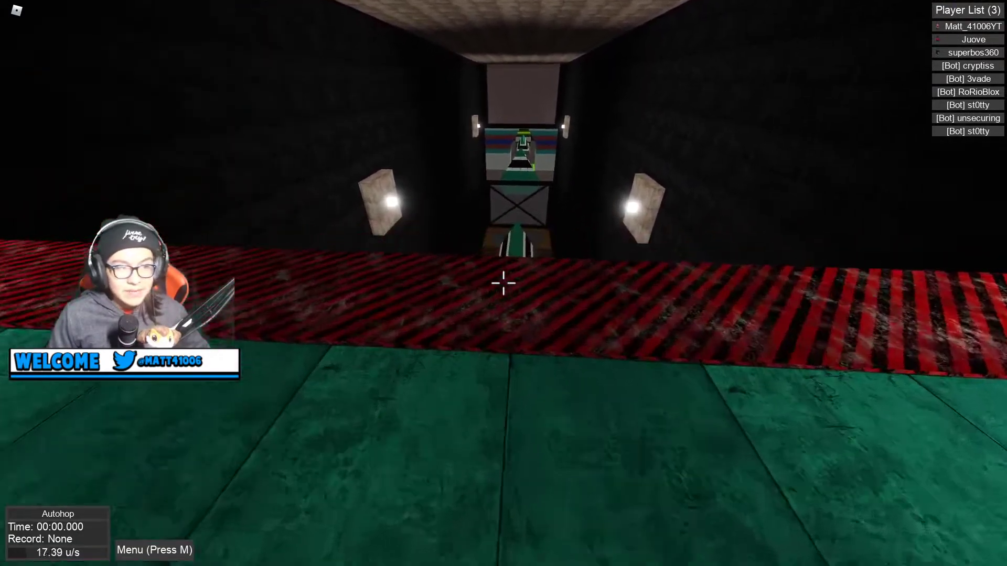
{"action": "key", "text": "w"}
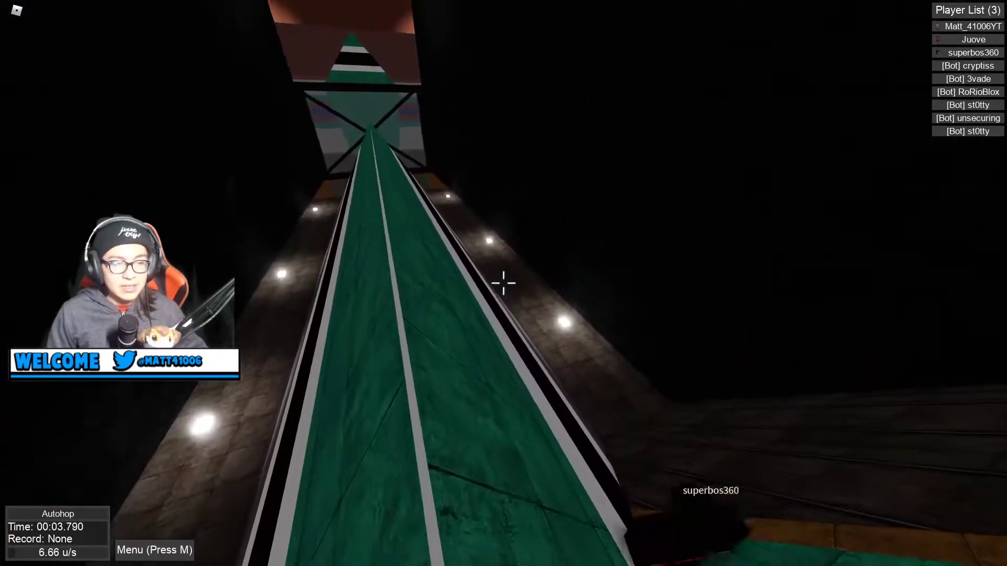
{"action": "key", "text": "w"}
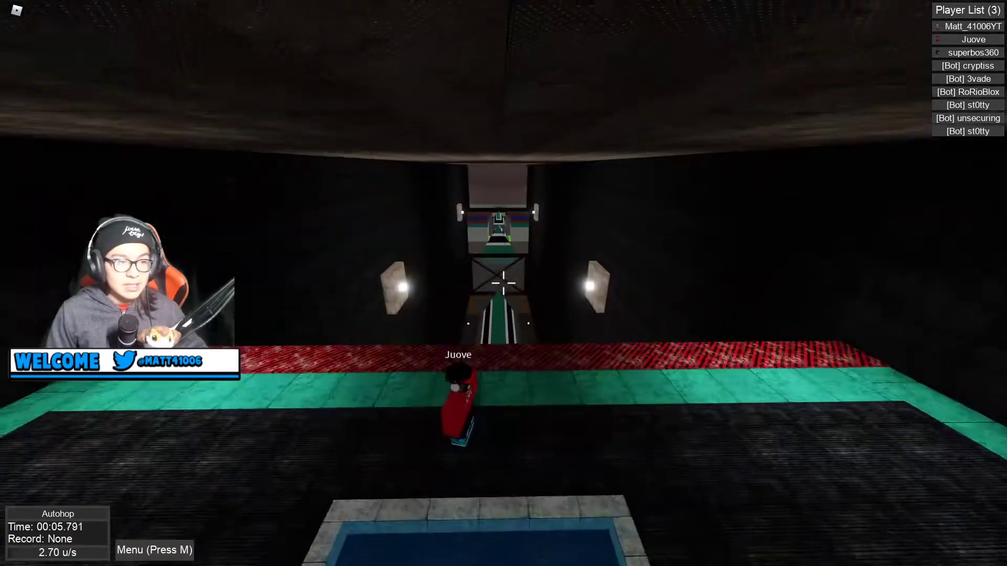
{"action": "key", "text": "w"}
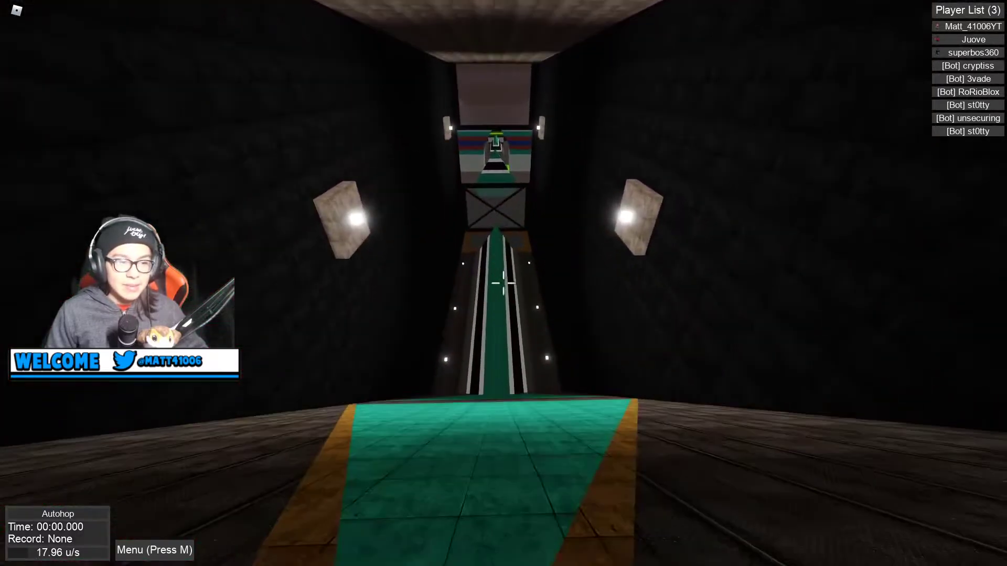
{"action": "key", "text": "w"}
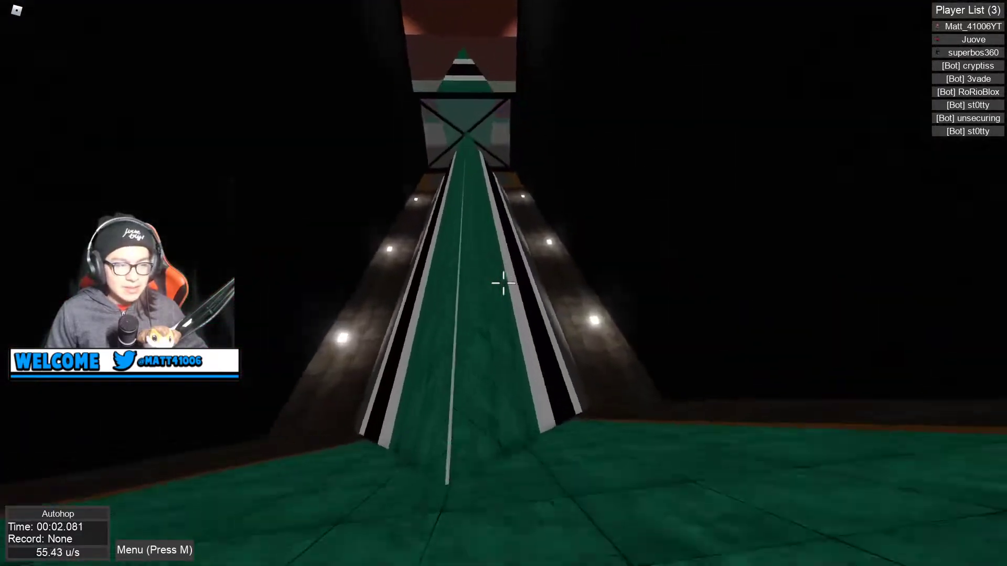
{"action": "key", "text": "w"}
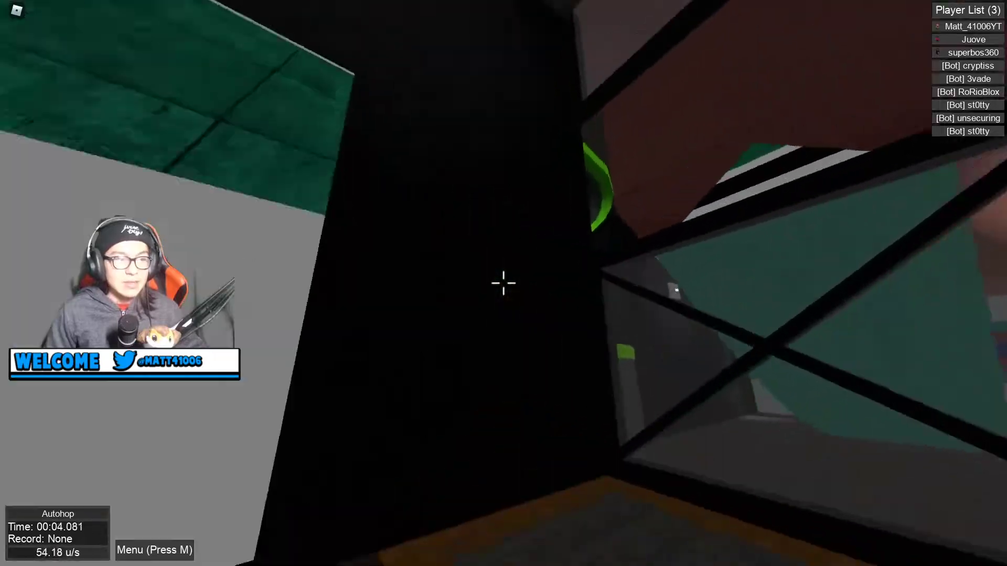
{"action": "key", "text": "w"}
{"action": "key", "text": "w"}
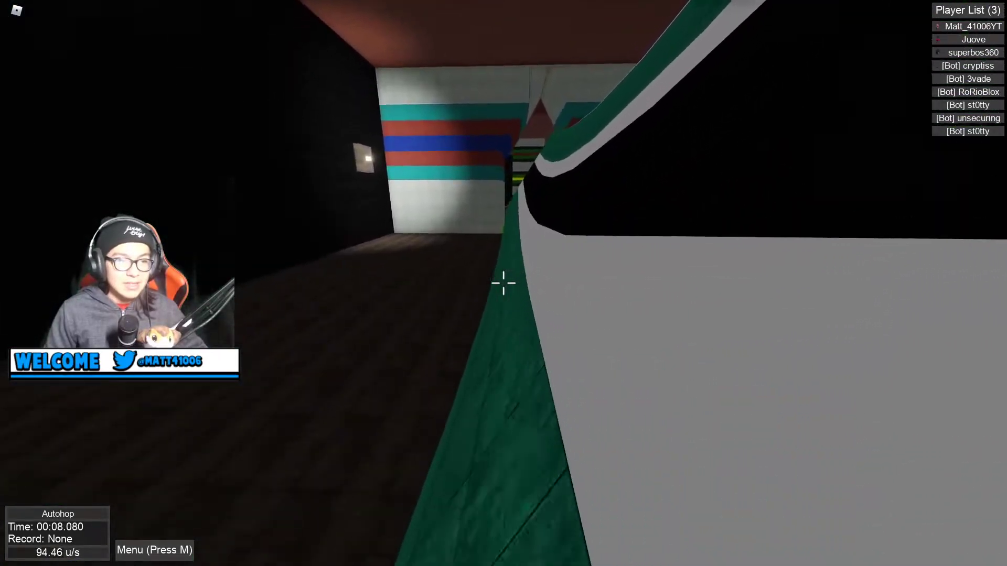
{"action": "key", "text": "w"}
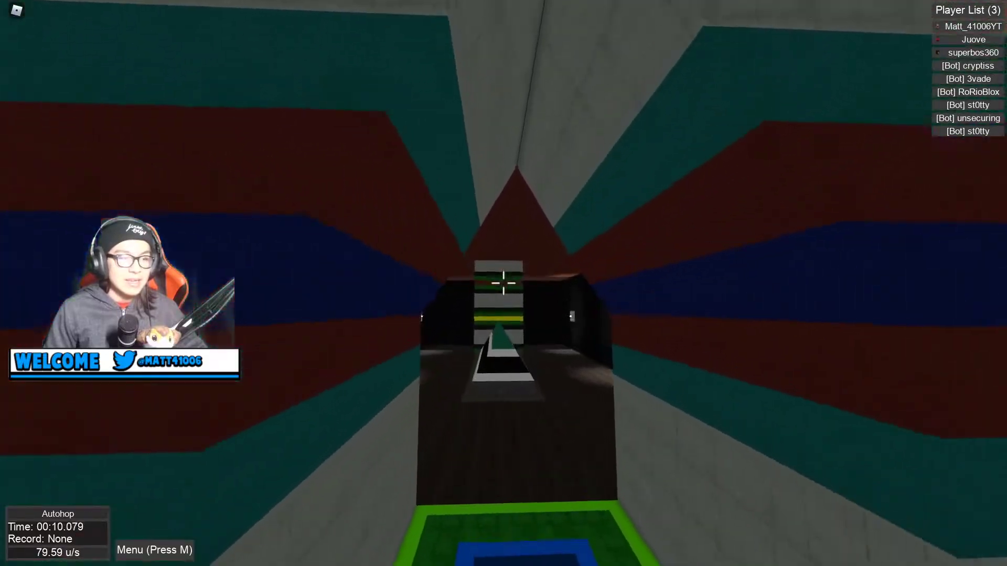
{"action": "key", "text": "w"}
{"action": "key", "text": "r"}
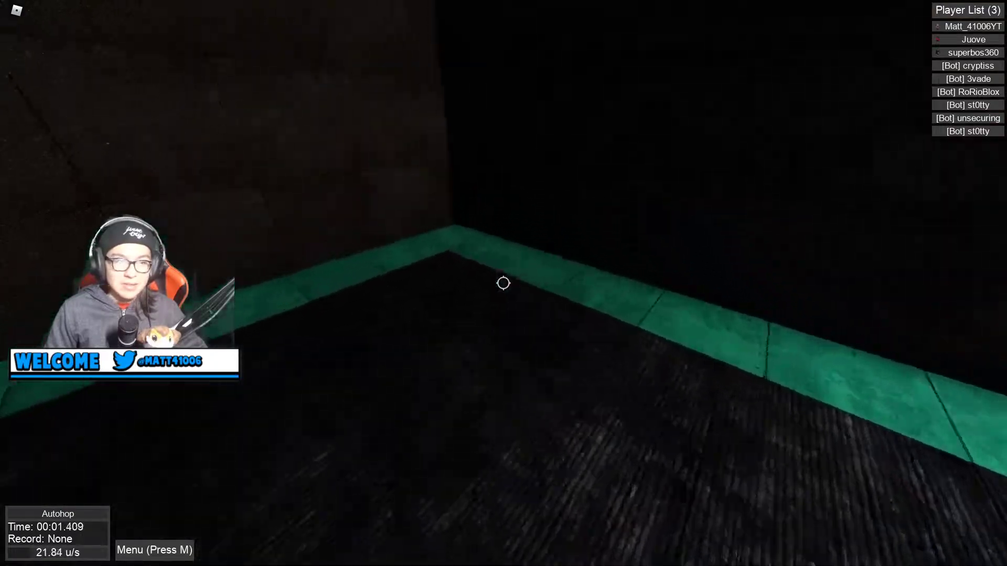
{"action": "key", "text": "w"}
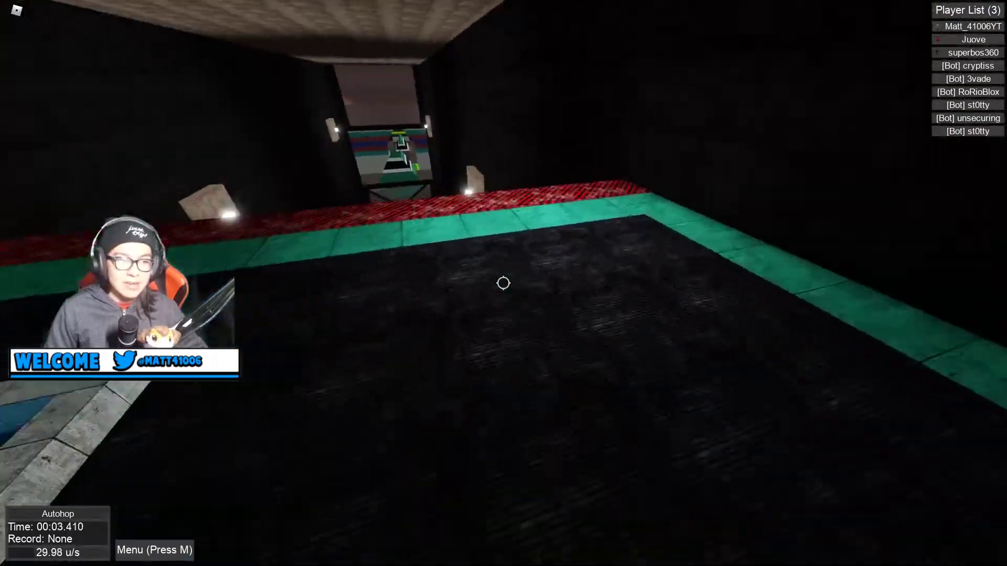
{"action": "key", "text": "w"}
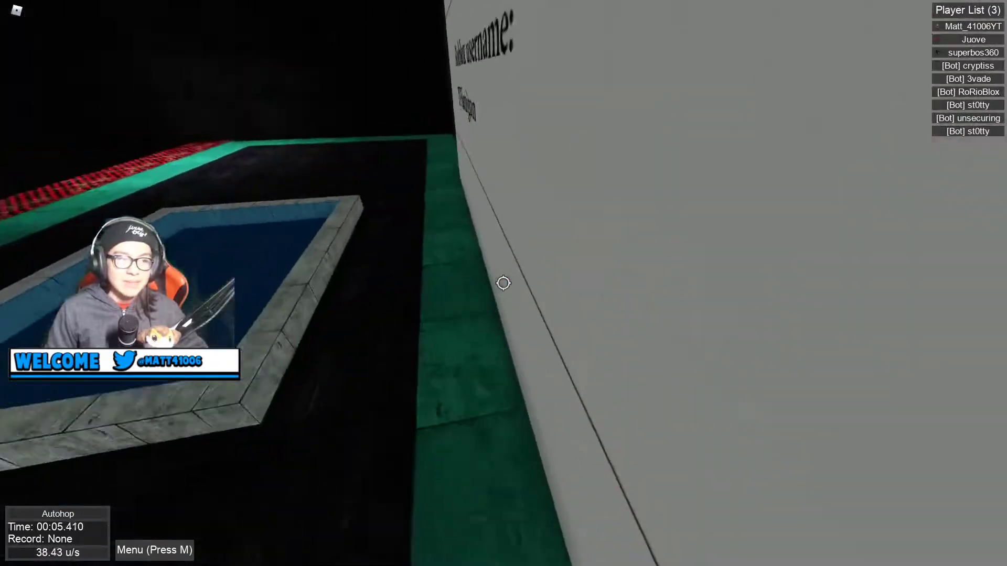
{"action": "key", "text": "w"}
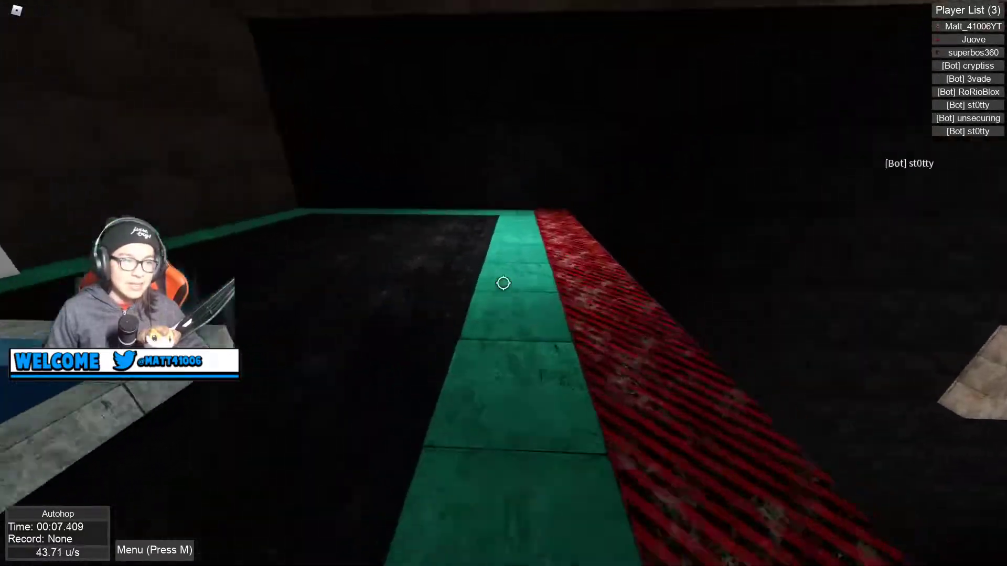
{"action": "key", "text": "w"}
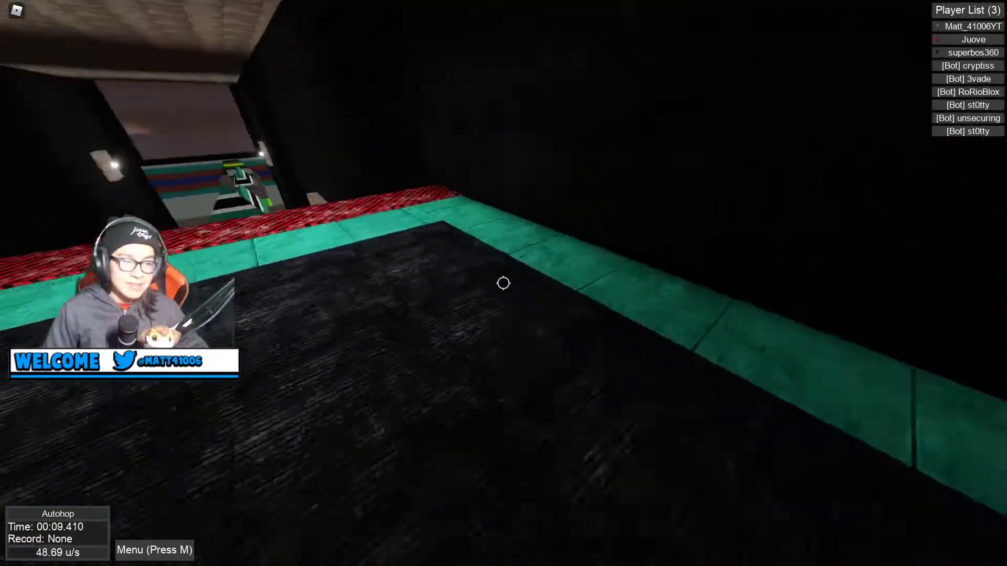
{"action": "key", "text": "w"}
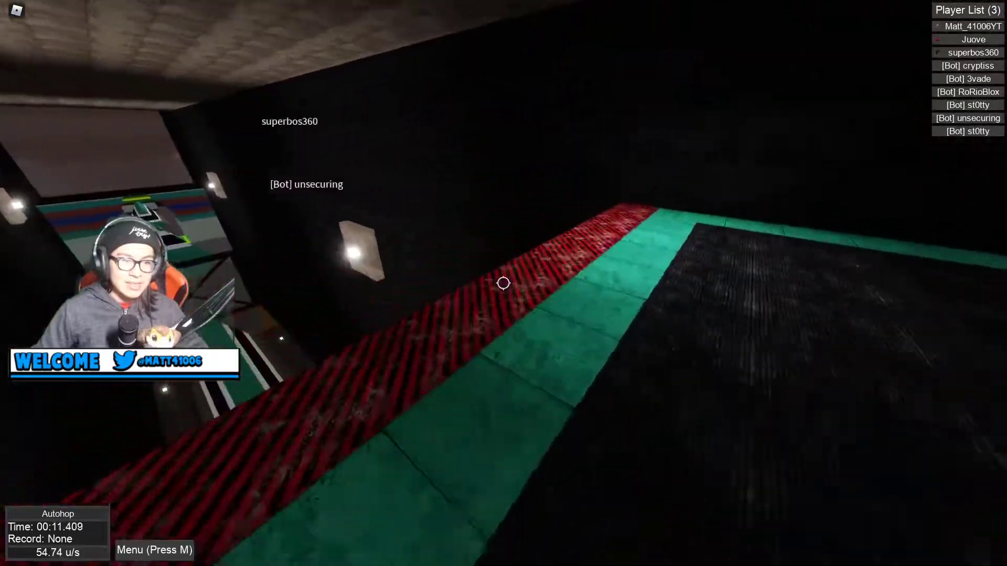
{"action": "key", "text": "w"}
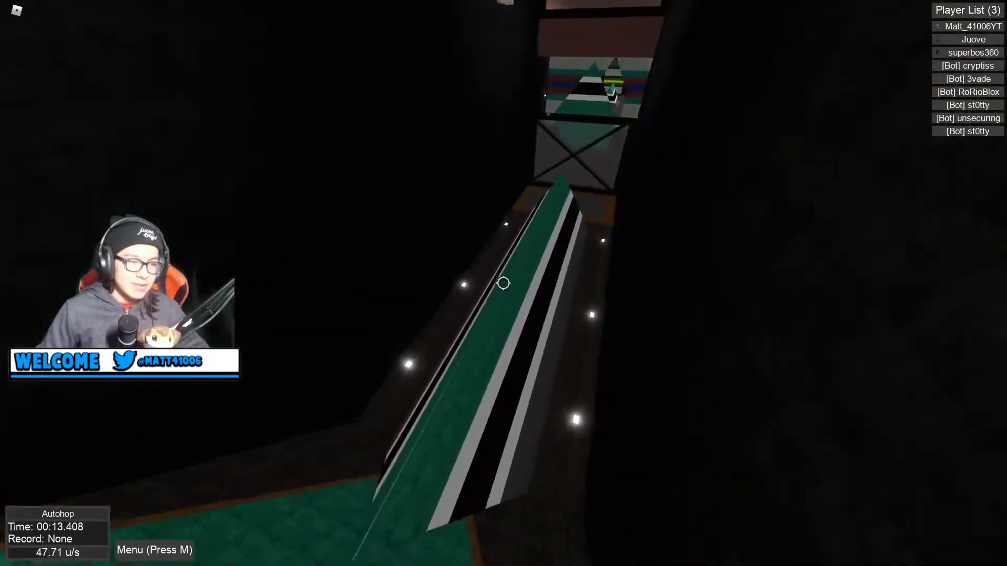
{"action": "key", "text": "w"}
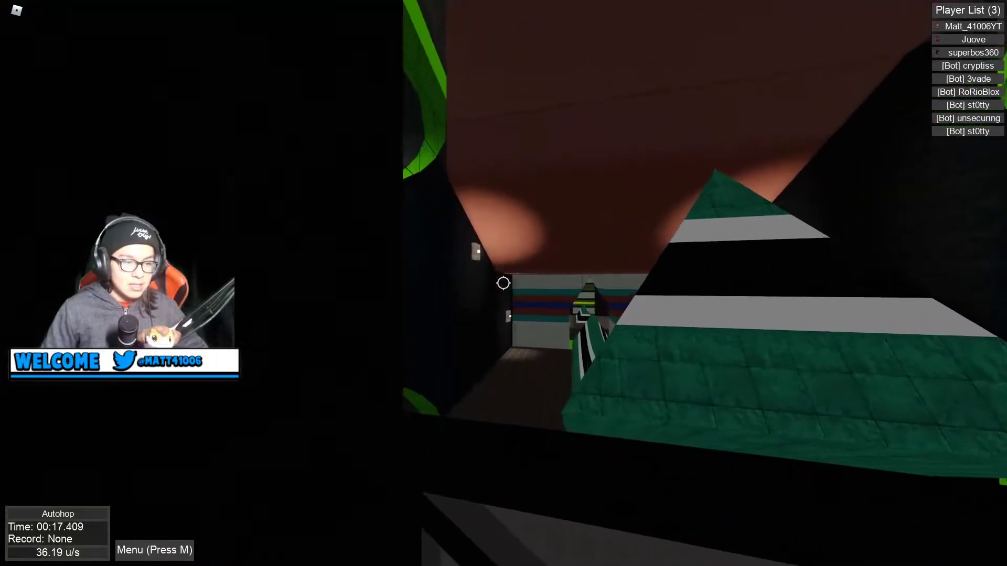
{"action": "key", "text": "w"}
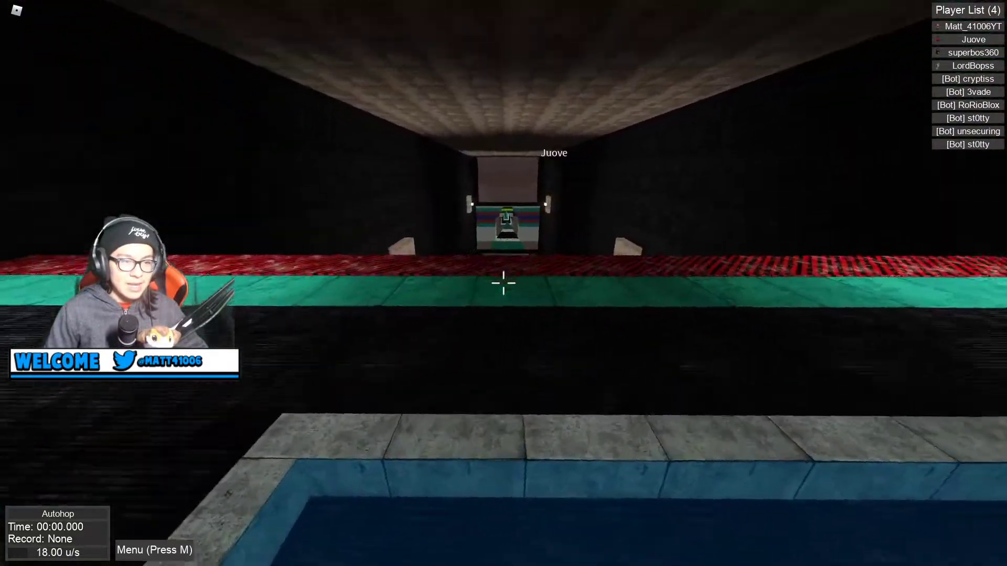
{"action": "key", "text": "w"}
{"action": "key", "text": "w"}
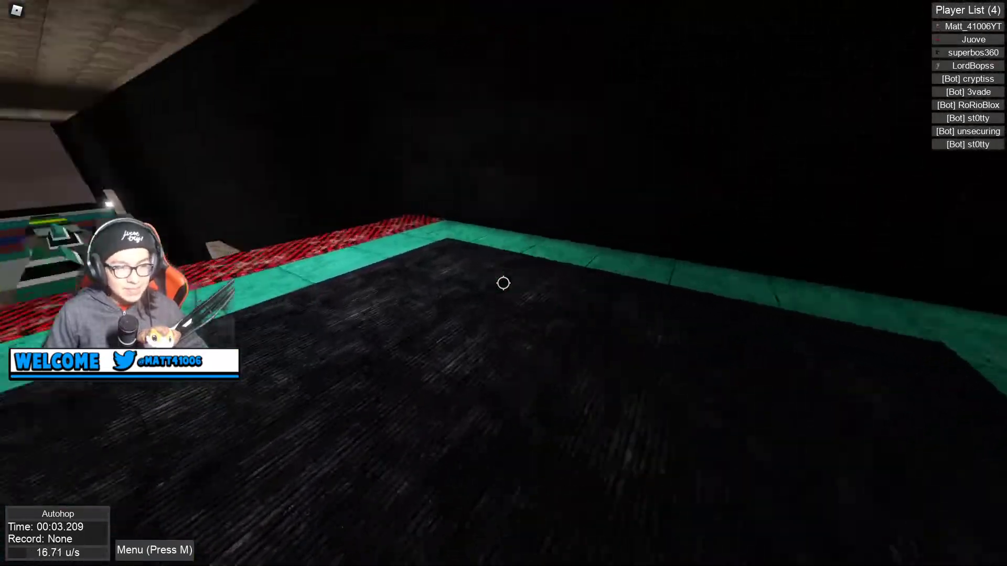
{"action": "key", "text": "w"}
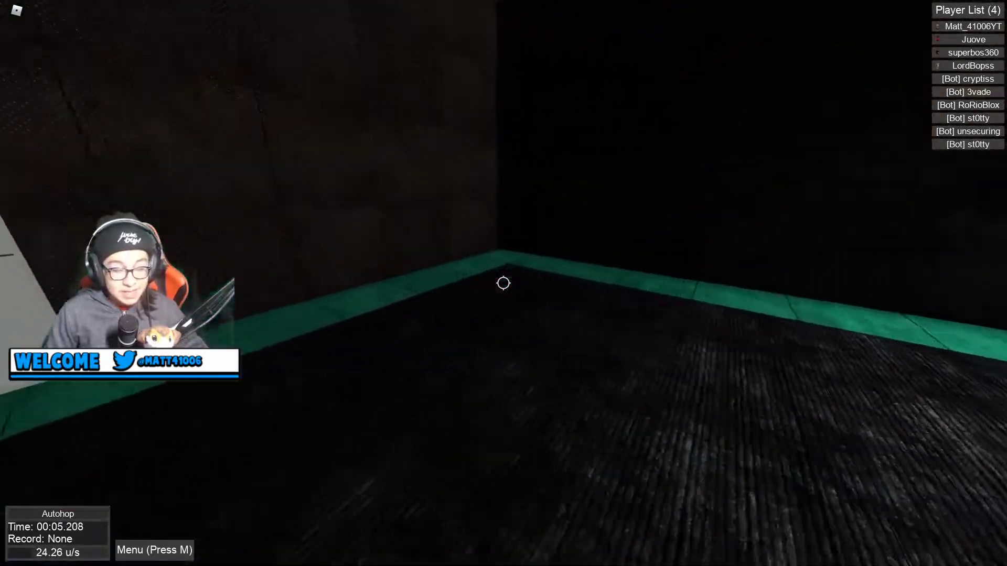
{"action": "key", "text": "w"}
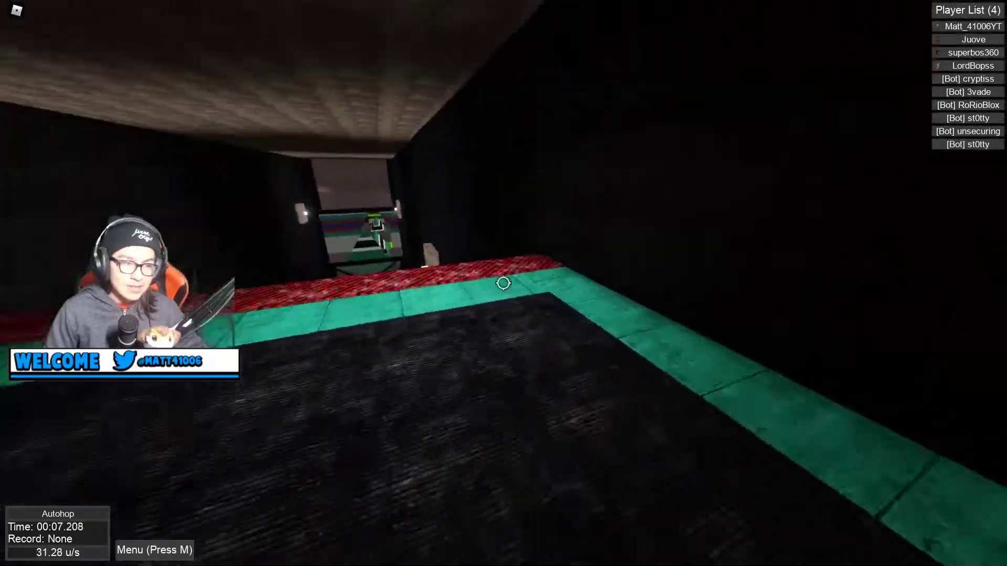
{"action": "key", "text": "w"}
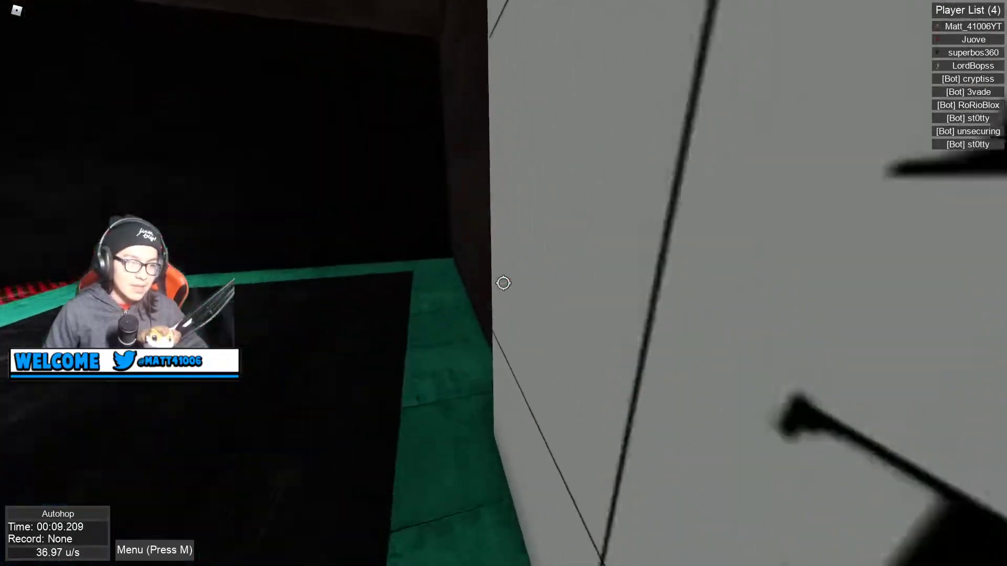
{"action": "key", "text": "w"}
{"action": "key", "text": "w"}
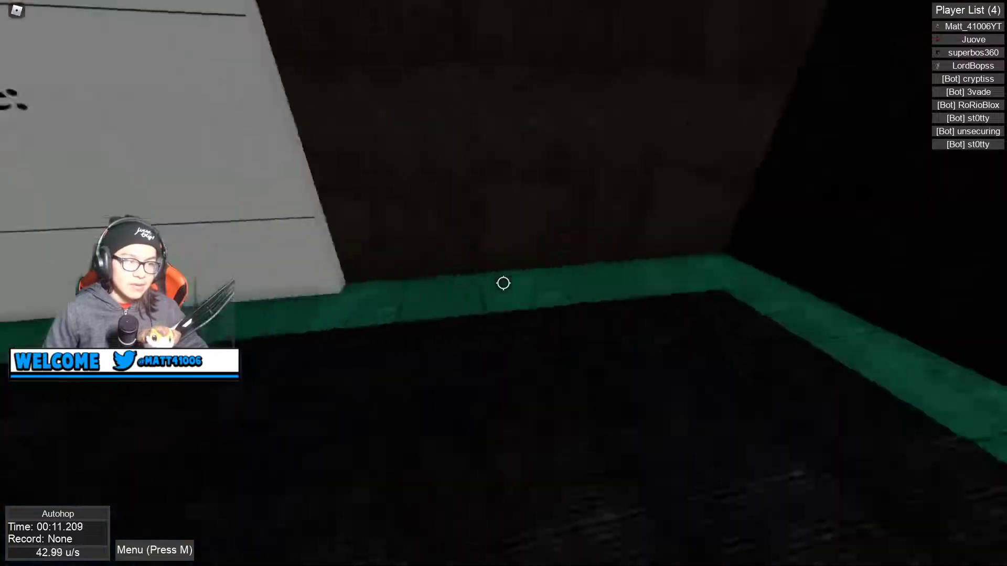
{"action": "key", "text": "w"}
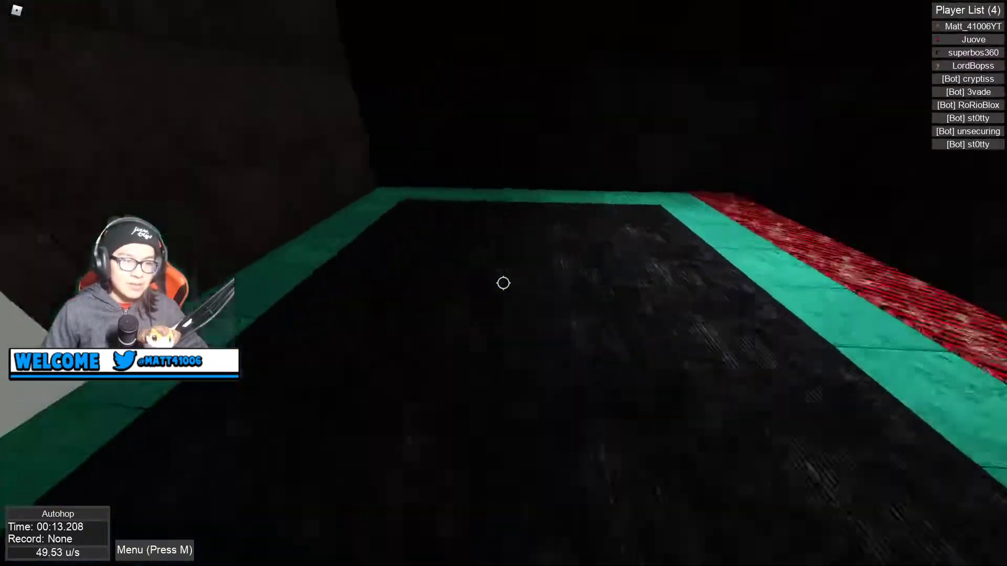
{"action": "key", "text": "w"}
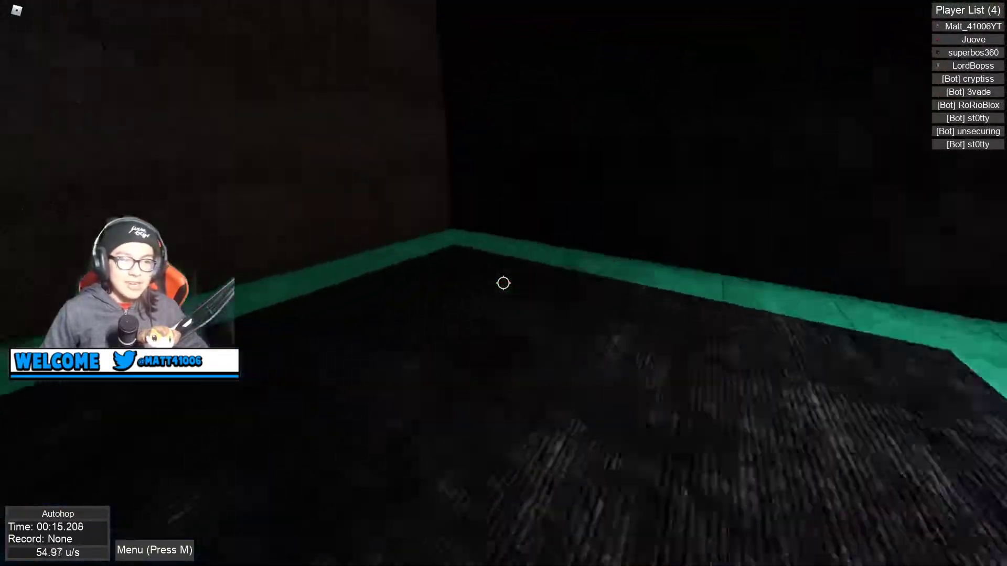
{"action": "key", "text": "w"}
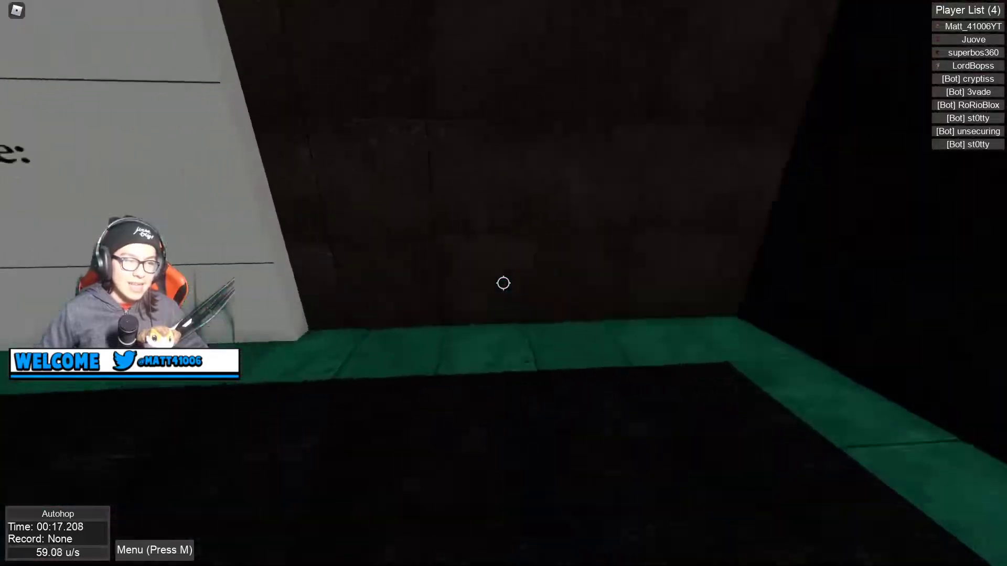
{"action": "key", "text": "w"}
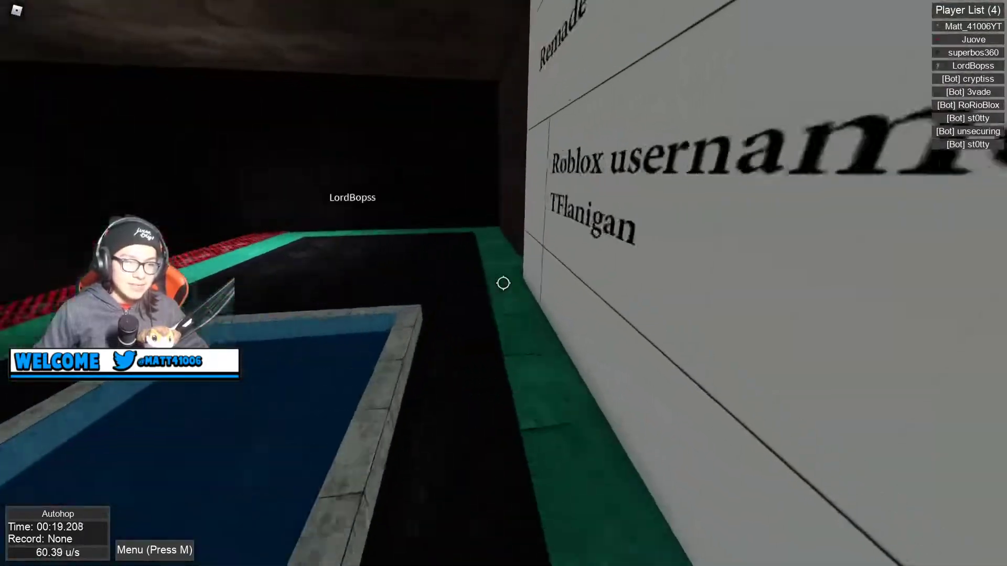
{"action": "key", "text": "w"}
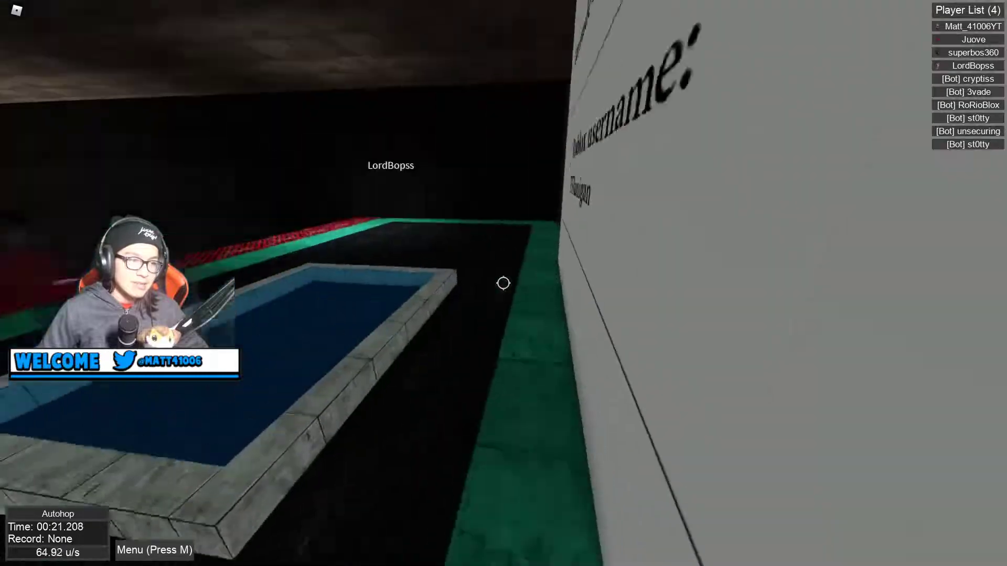
{"action": "key", "text": "w"}
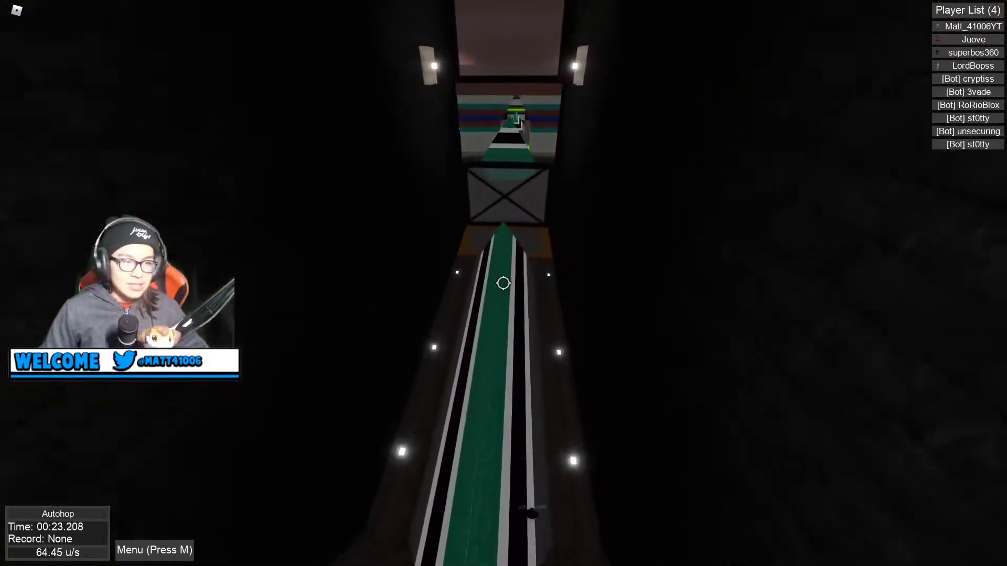
{"action": "key", "text": "w"}
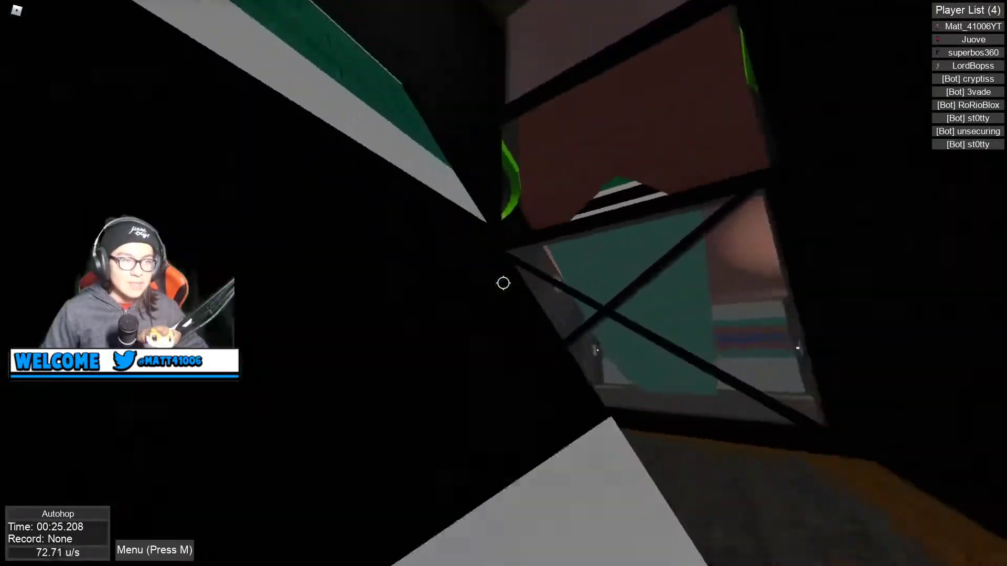
{"action": "key", "text": "w"}
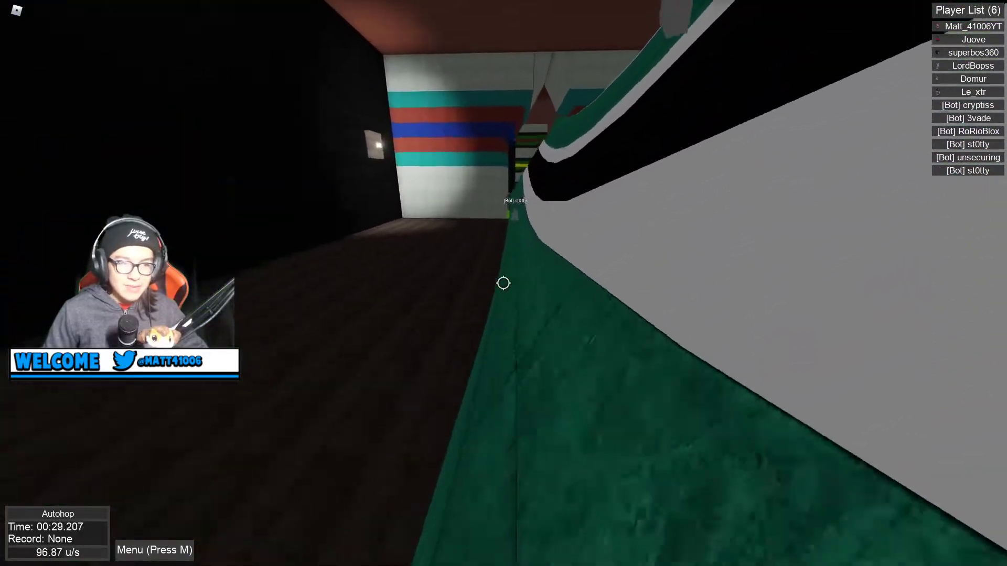
{"action": "key", "text": "w"}
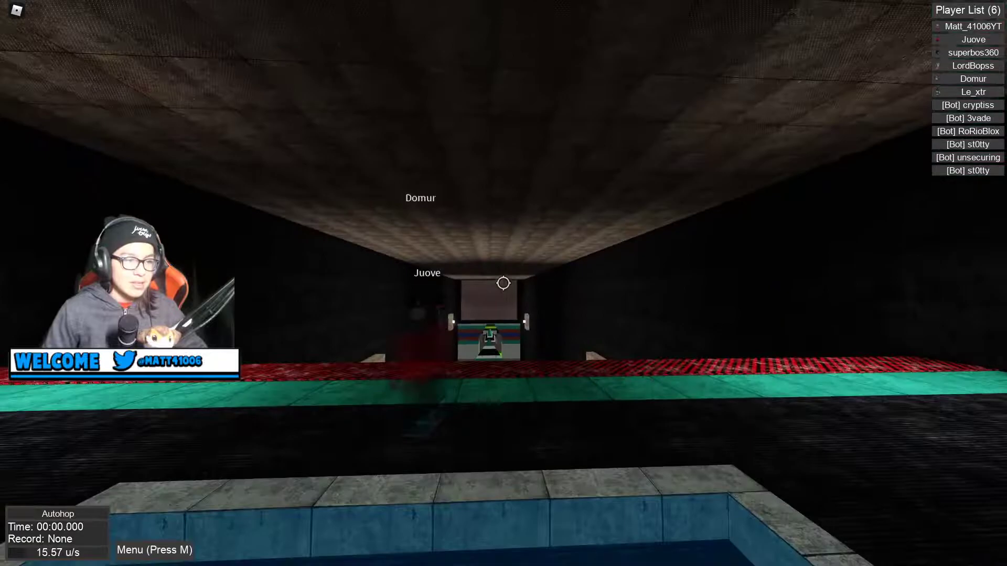
{"action": "key", "text": "w"}
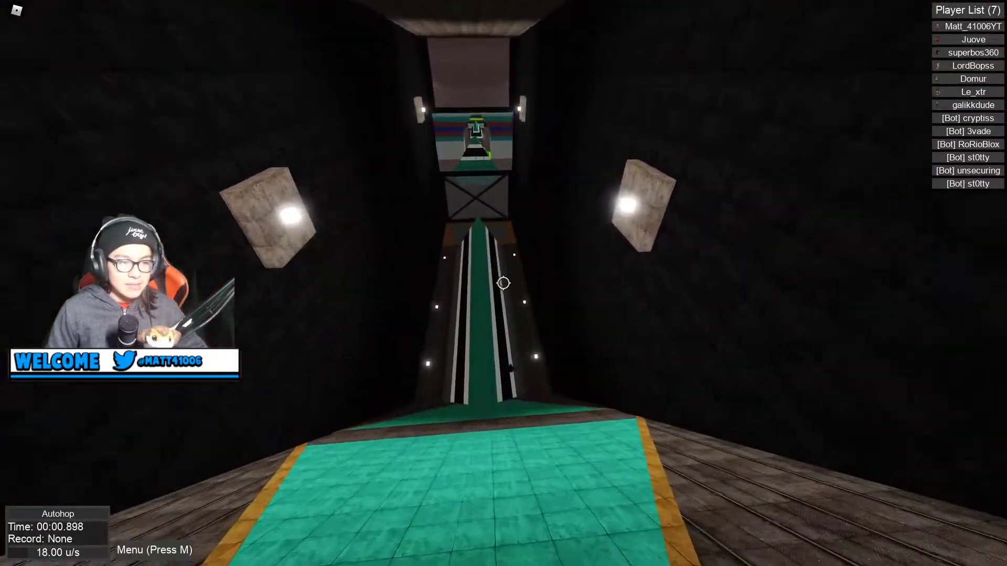
{"action": "key", "text": "w"}
{"action": "key", "text": "w"}
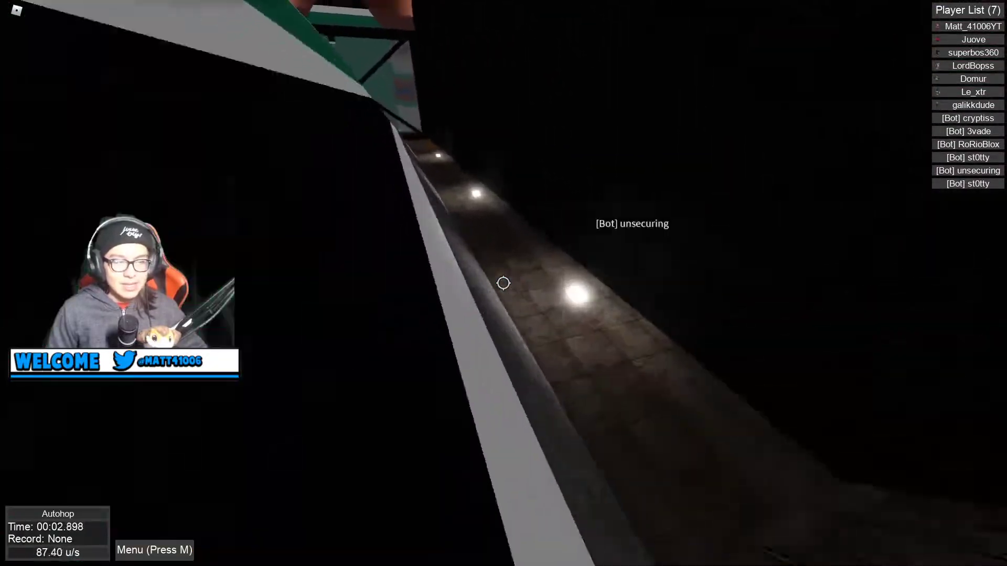
{"action": "key", "text": "w"}
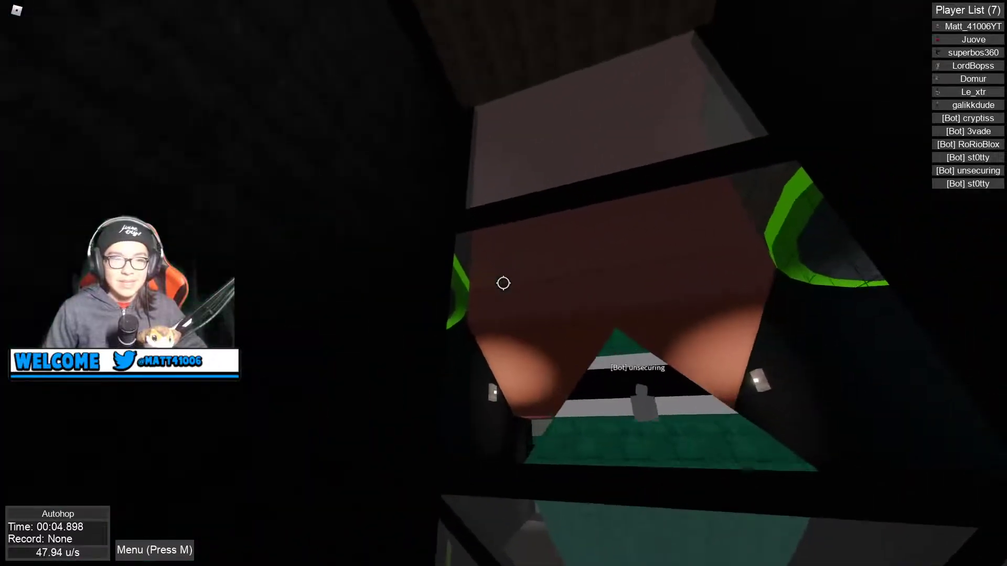
{"action": "key", "text": "w"}
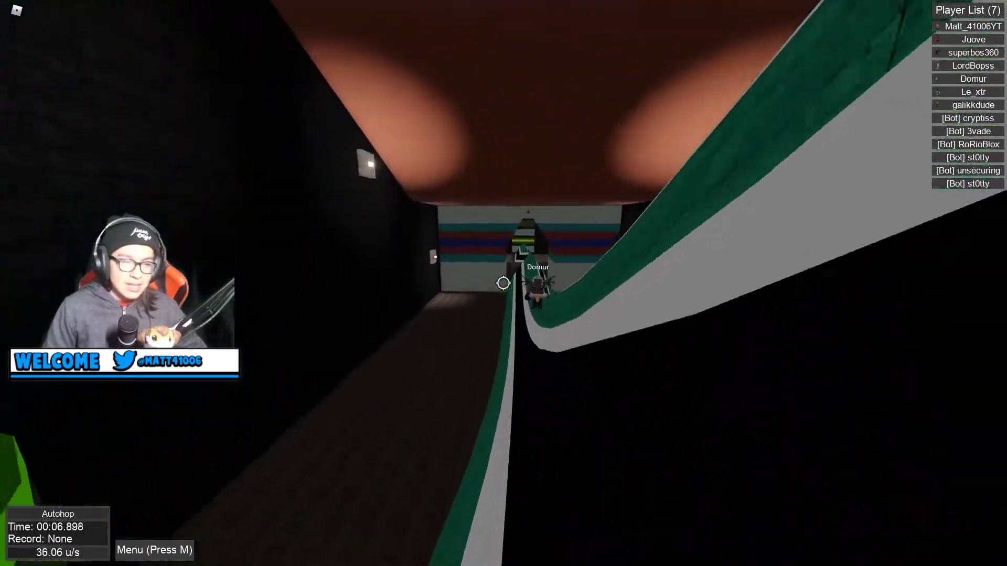
{"action": "key", "text": "w"}
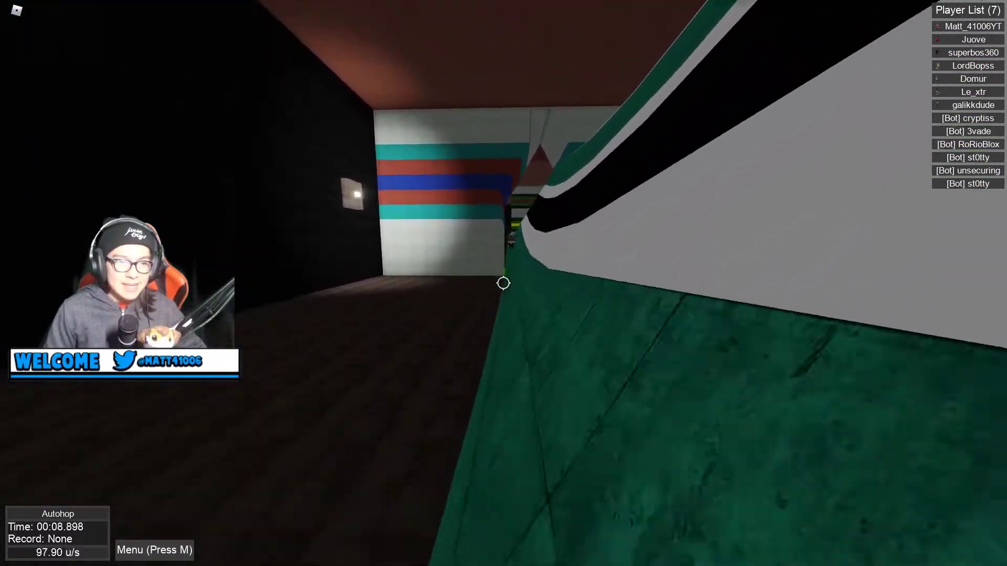
{"action": "key", "text": "w"}
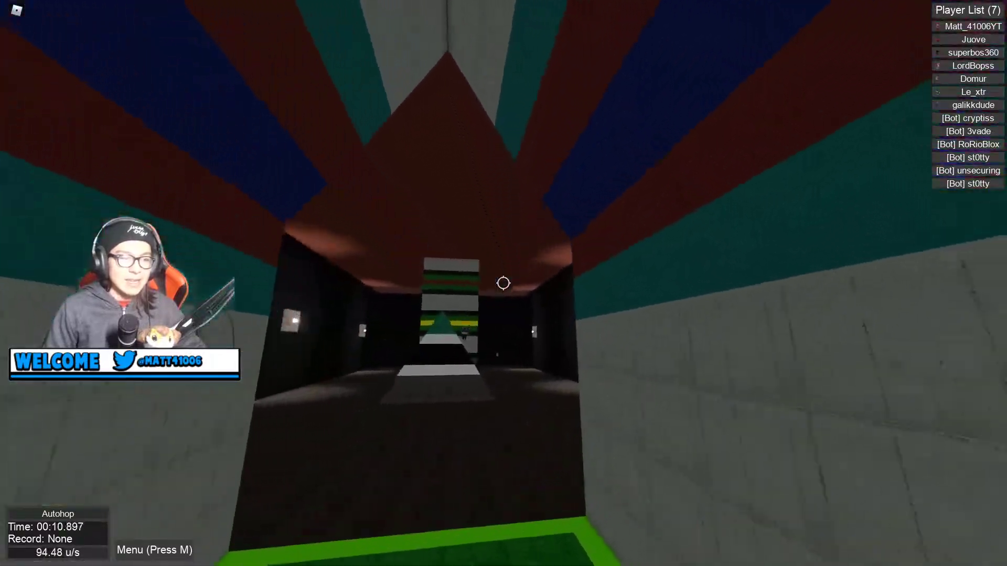
{"action": "key", "text": "r"}
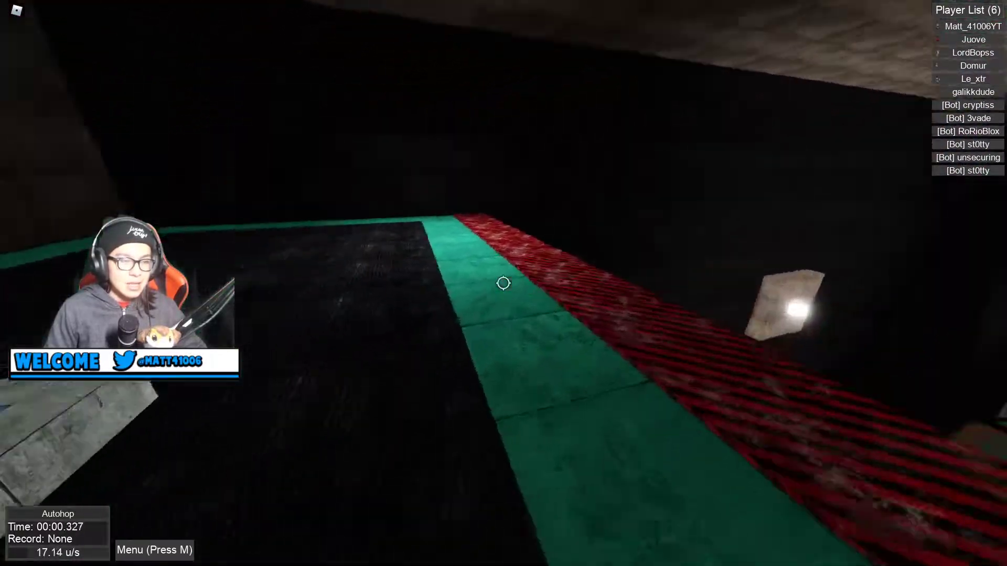
{"action": "key", "text": "w"}
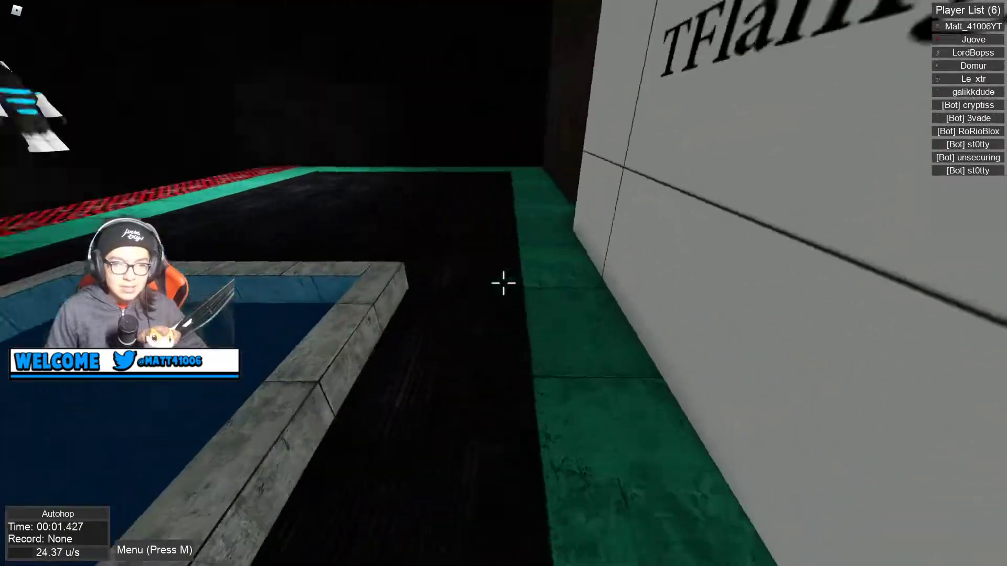
{"action": "key", "text": "w"}
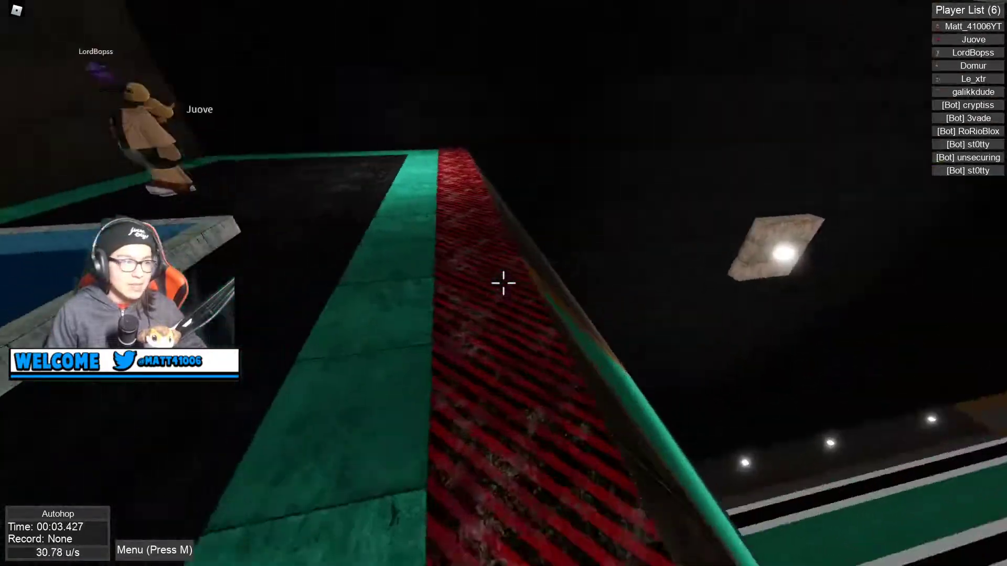
{"action": "key", "text": "w"}
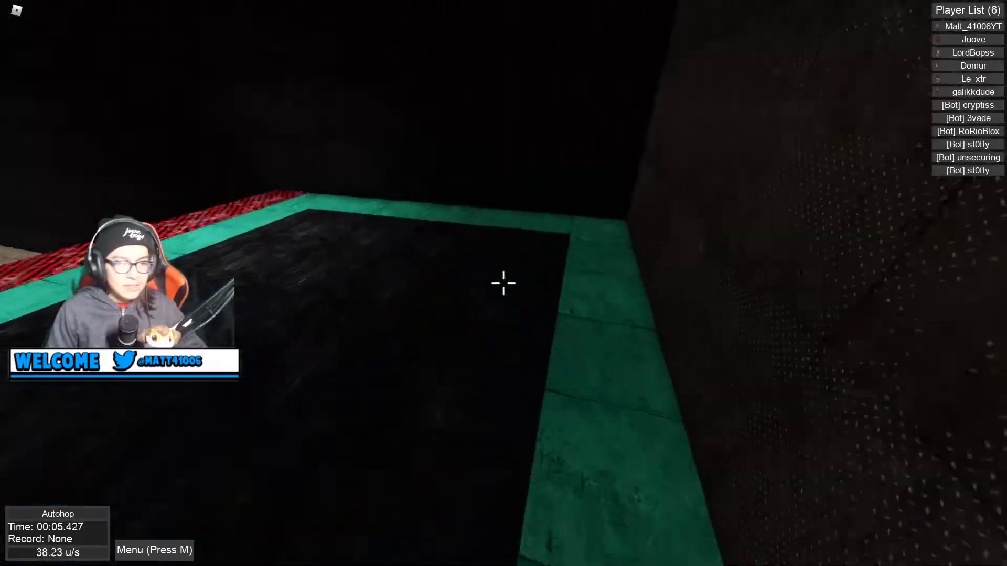
{"action": "key", "text": "w"}
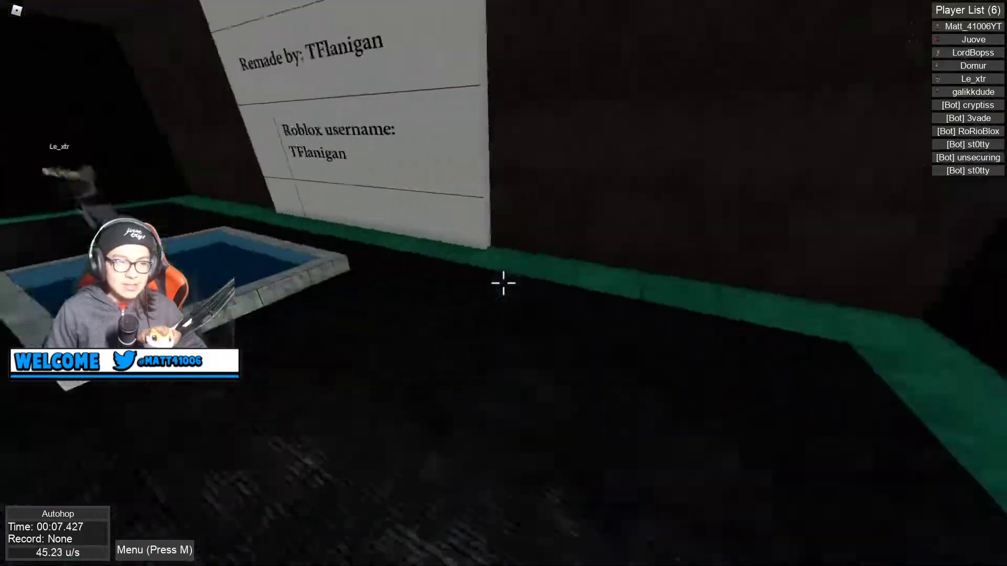
{"action": "key", "text": "w"}
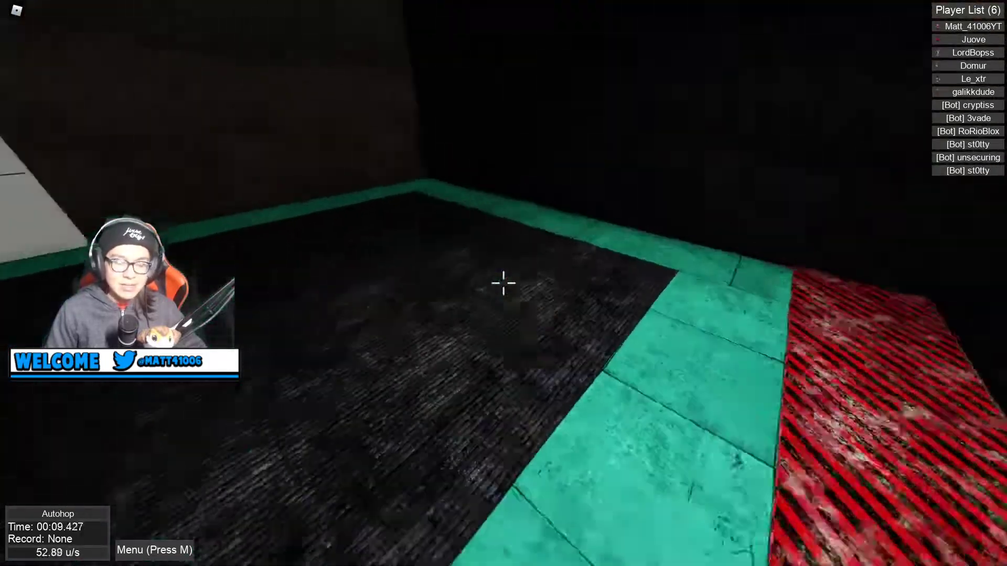
{"action": "key", "text": "w"}
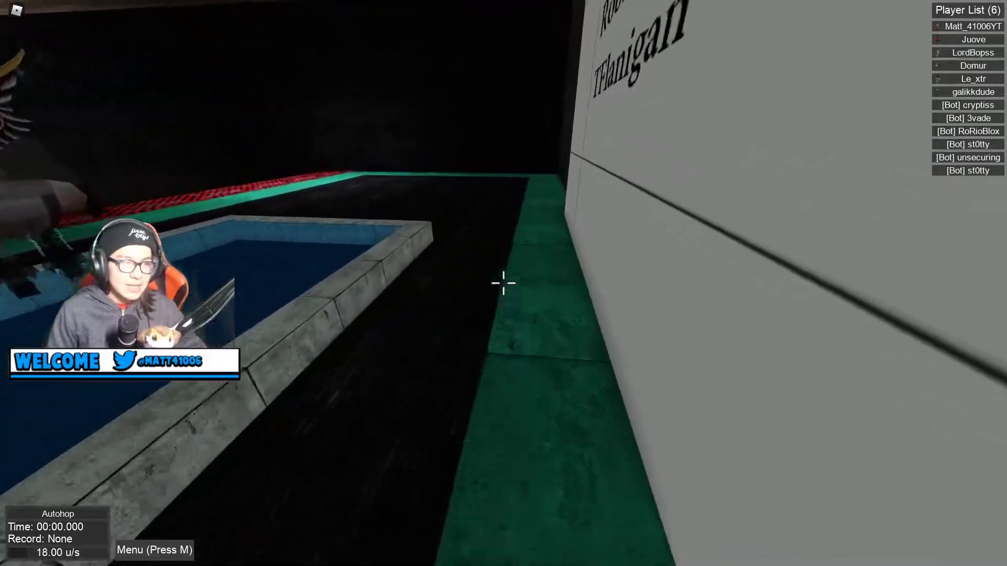
{"action": "key", "text": "w"}
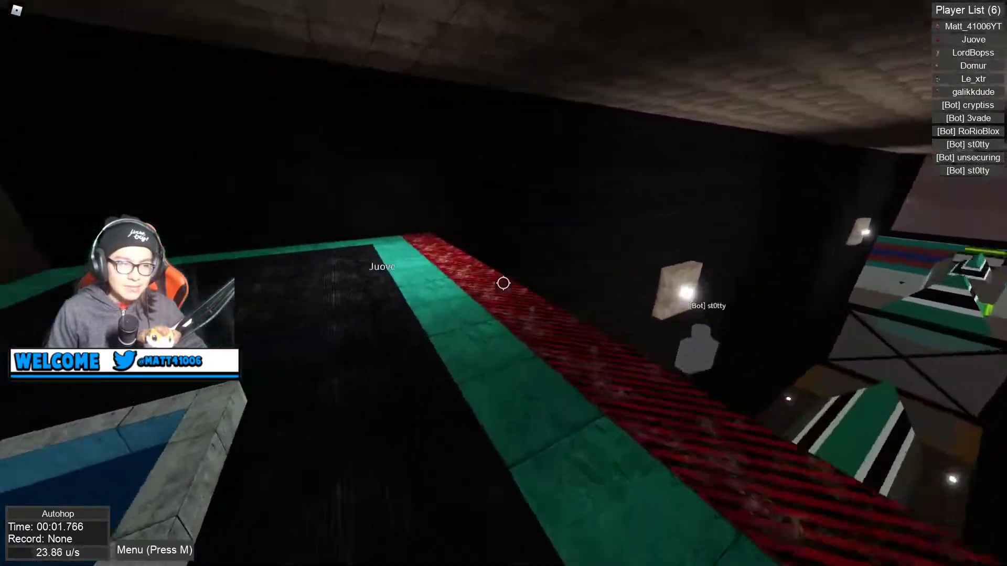
{"action": "key", "text": "w"}
{"action": "key", "text": "w"}
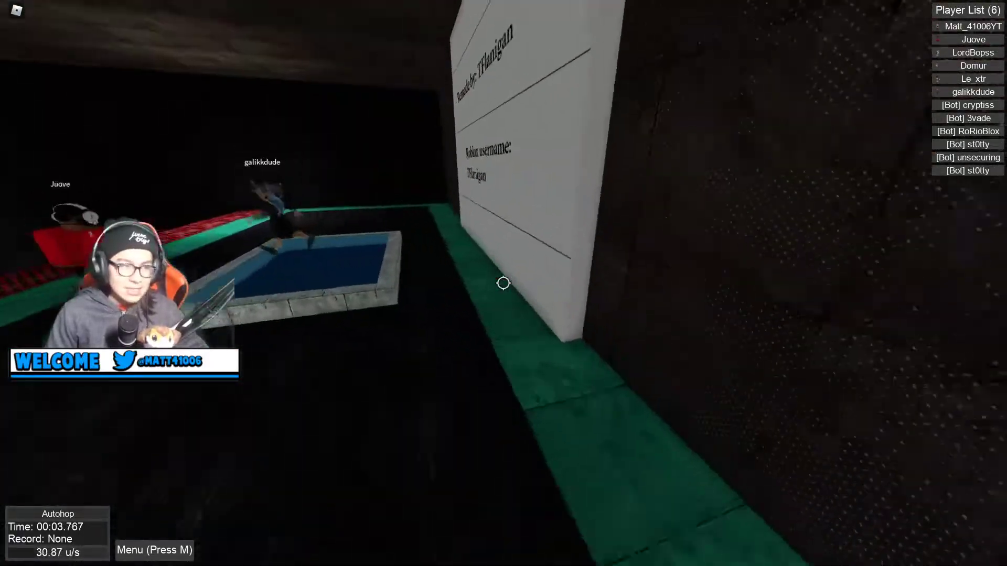
{"action": "key", "text": "w"}
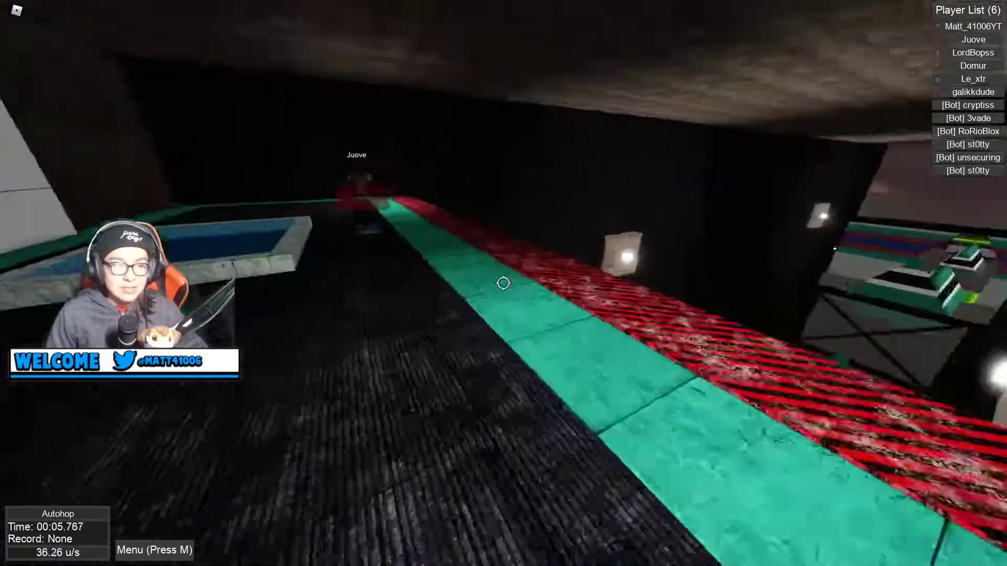
{"action": "key", "text": "w"}
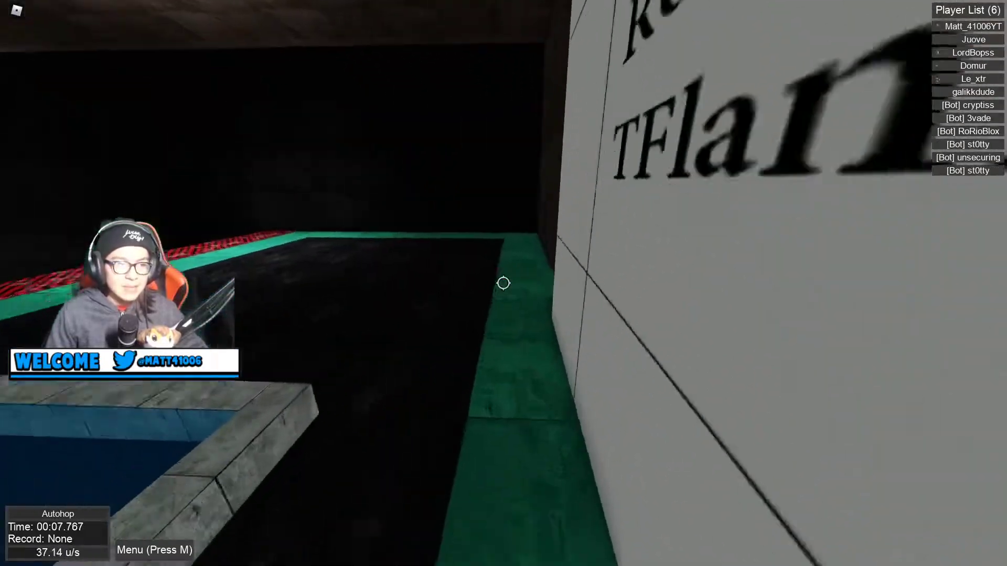
{"action": "key", "text": "w"}
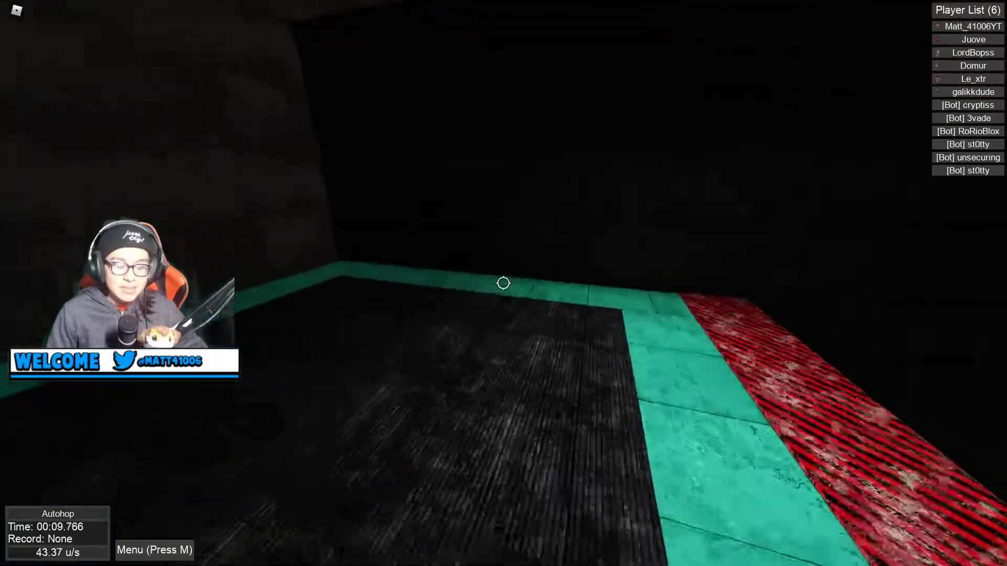
{"action": "key", "text": "w"}
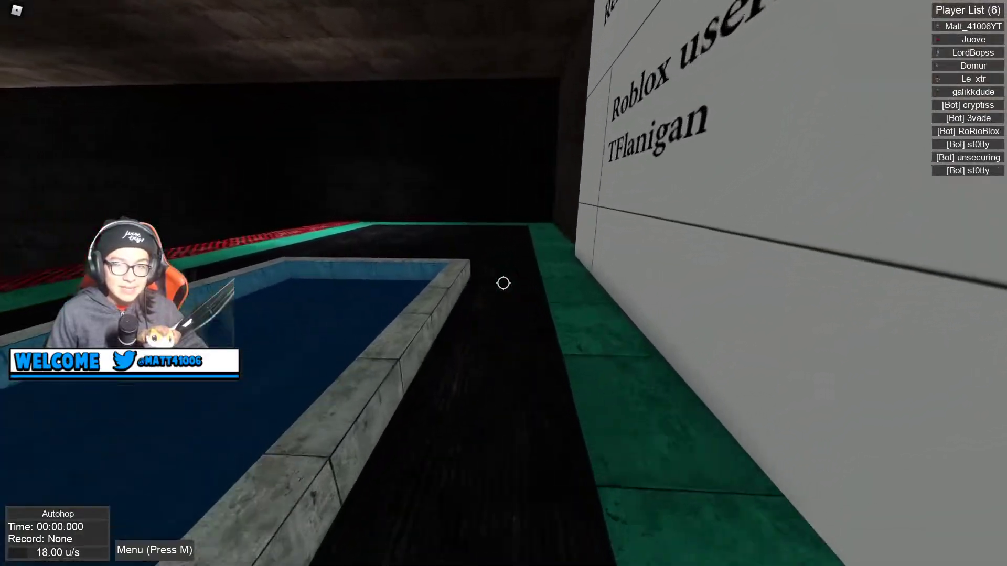
{"action": "key", "text": "w"}
{"action": "key", "text": "w"}
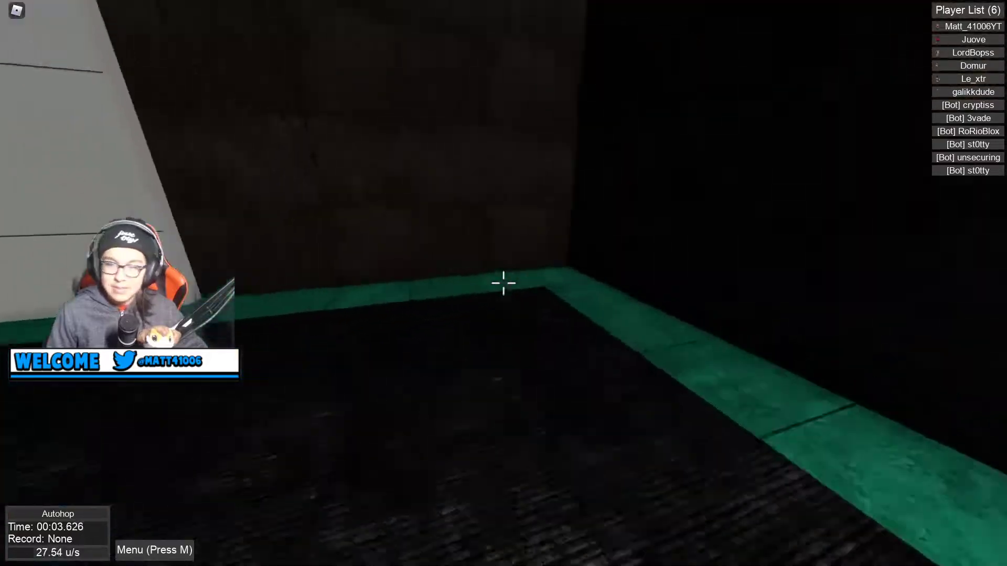
{"action": "key", "text": "w"}
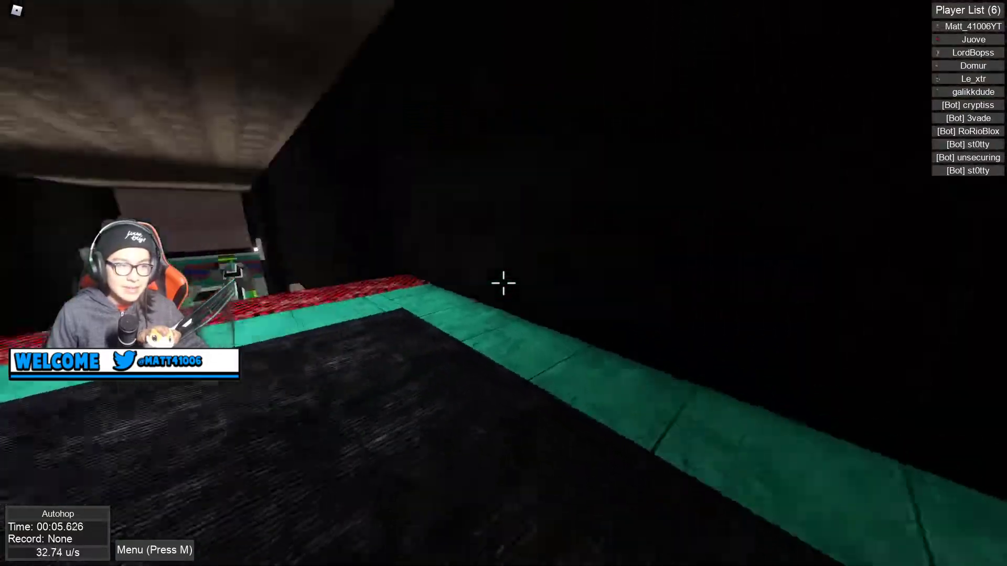
{"action": "key", "text": "w"}
{"action": "key", "text": "w"}
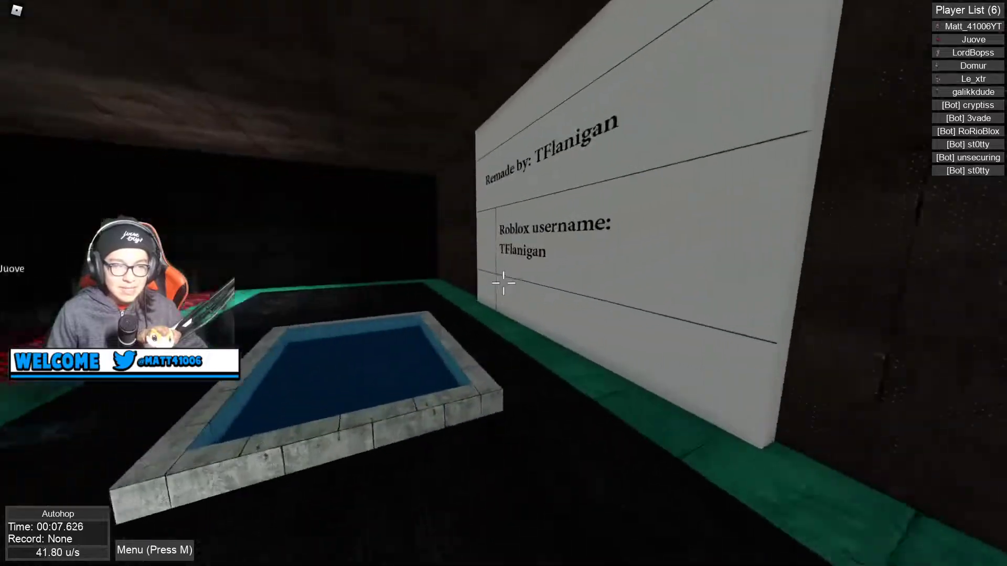
{"action": "key", "text": "r"}
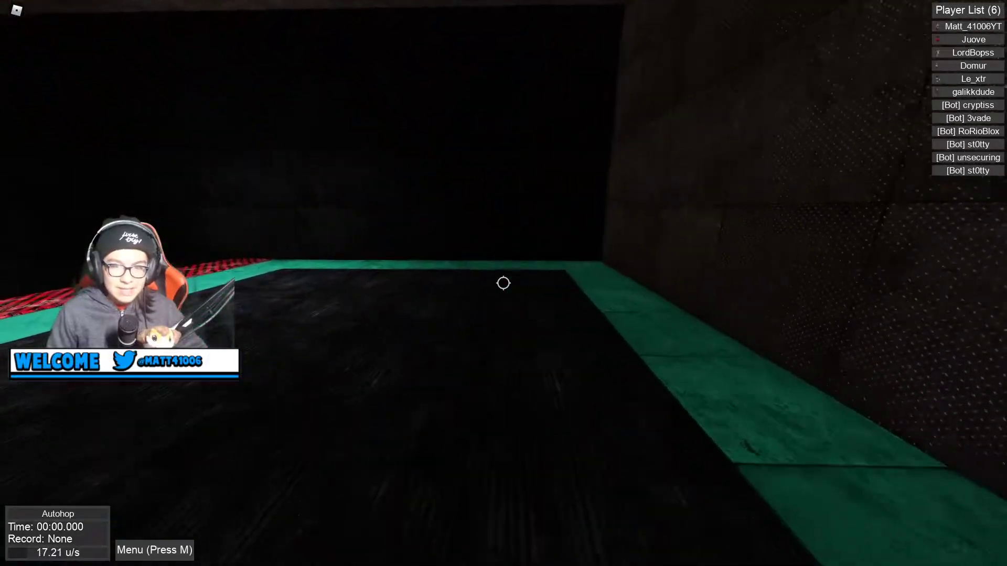
{"action": "key", "text": "w"}
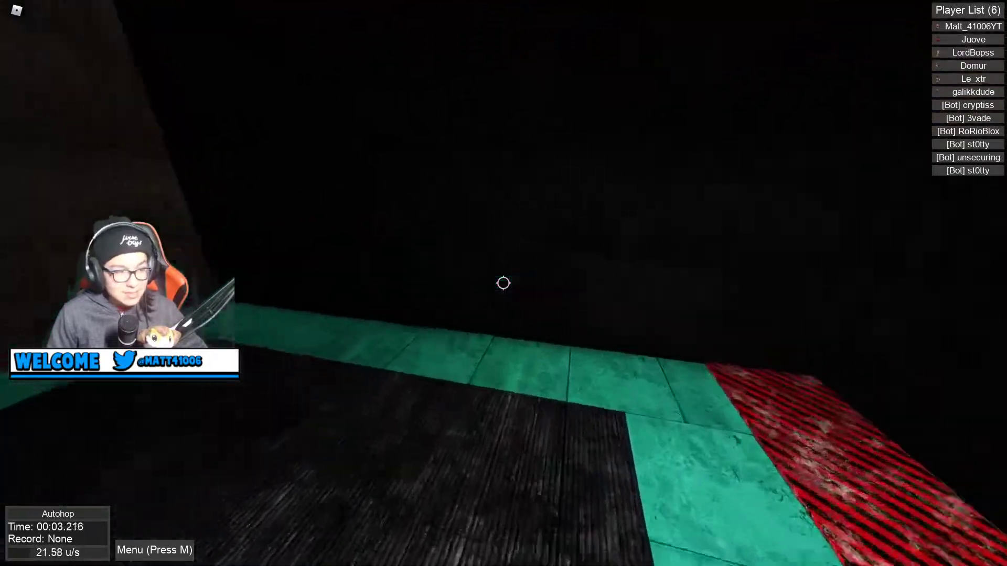
{"action": "key", "text": "w"}
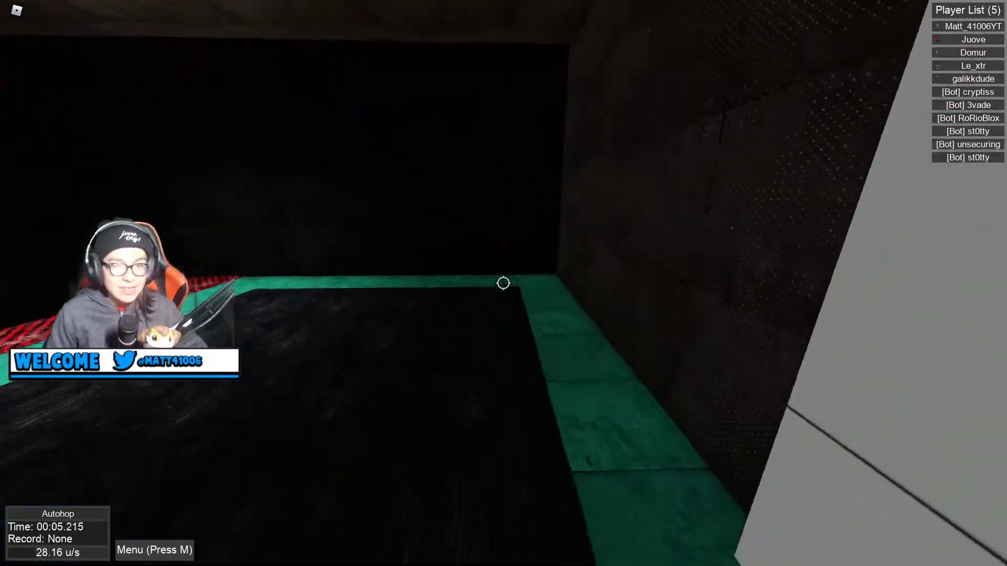
{"action": "key", "text": "w"}
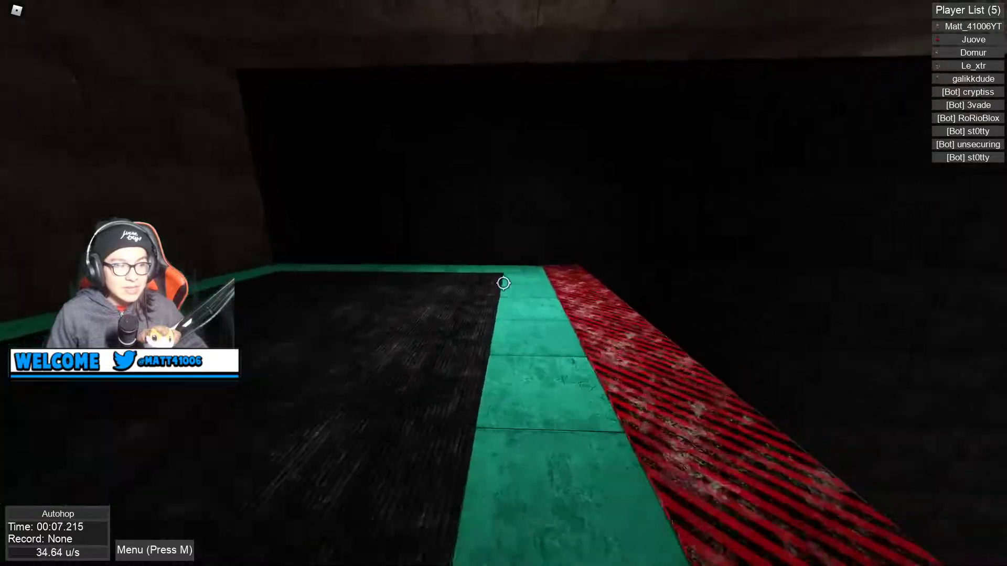
{"action": "key", "text": "w"}
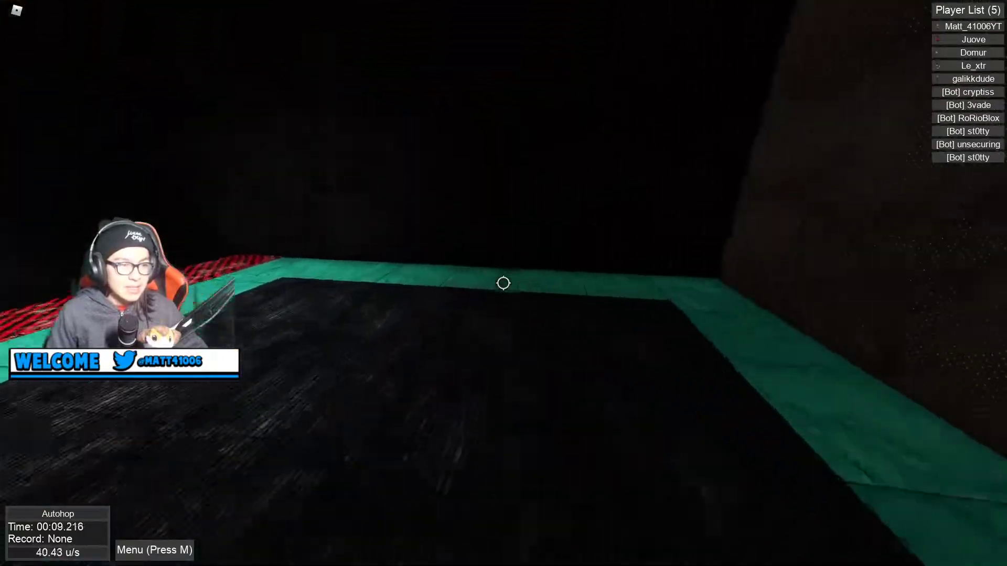
{"action": "key", "text": "w"}
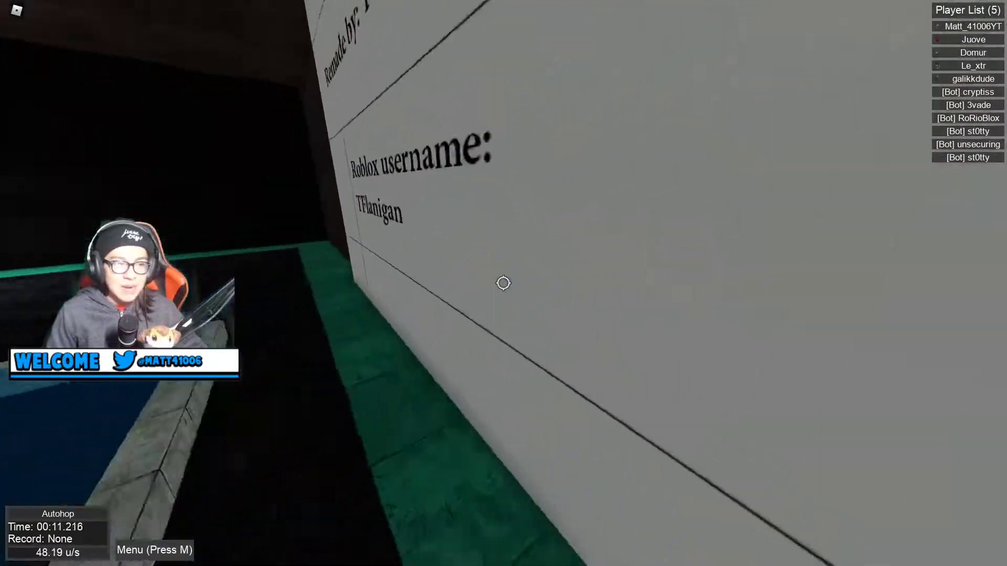
{"action": "key", "text": "w"}
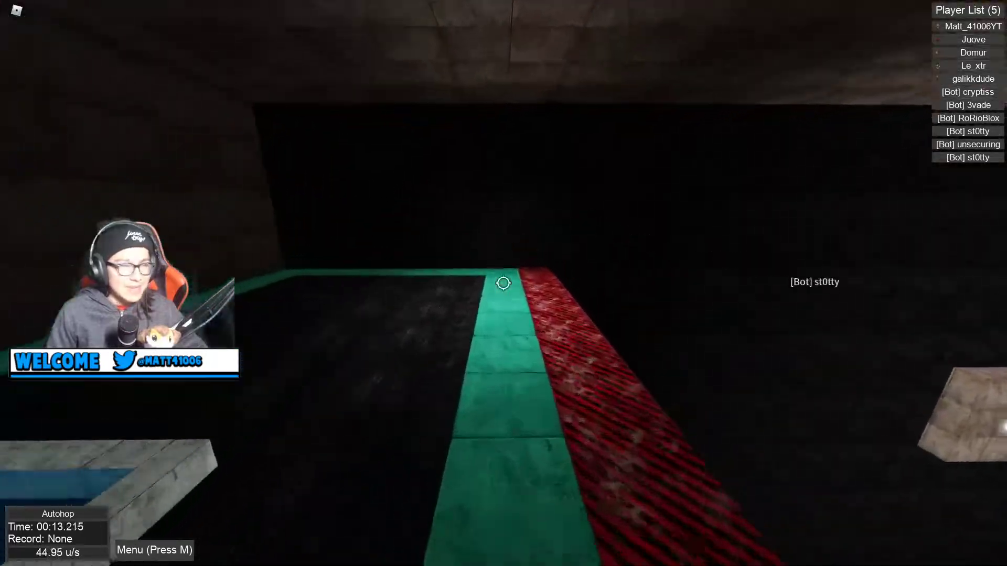
{"action": "key", "text": "w"}
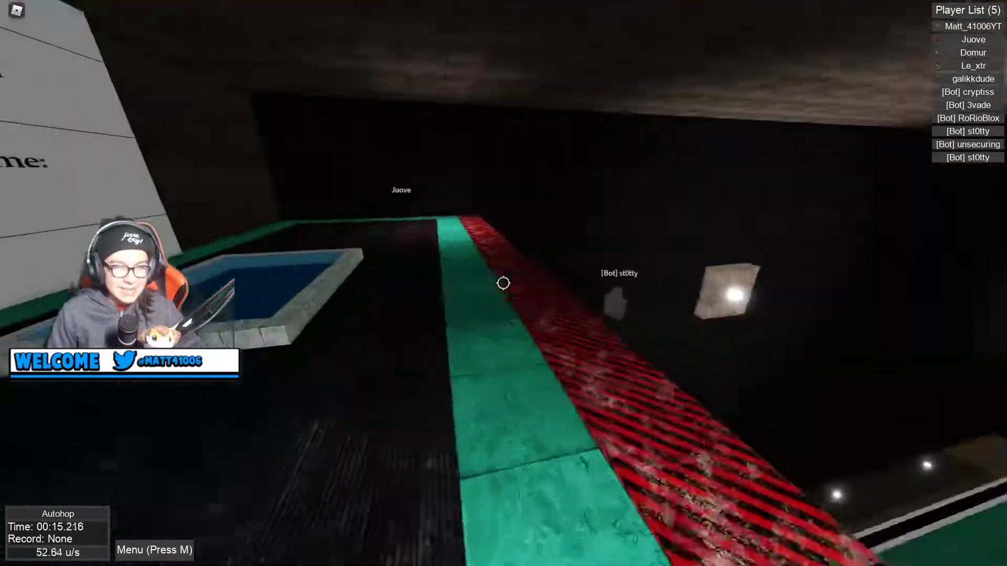
{"action": "key", "text": "w"}
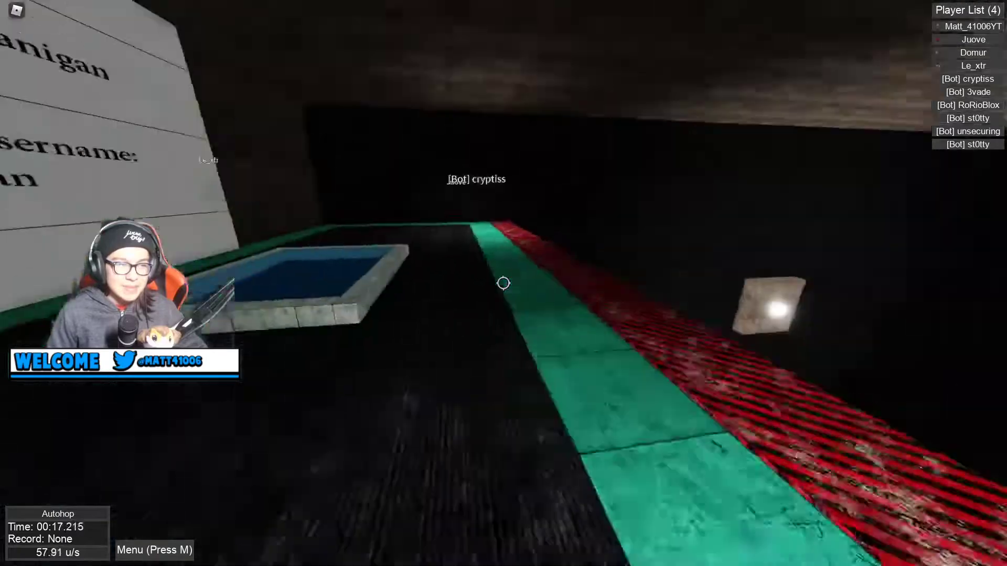
{"action": "key", "text": "w"}
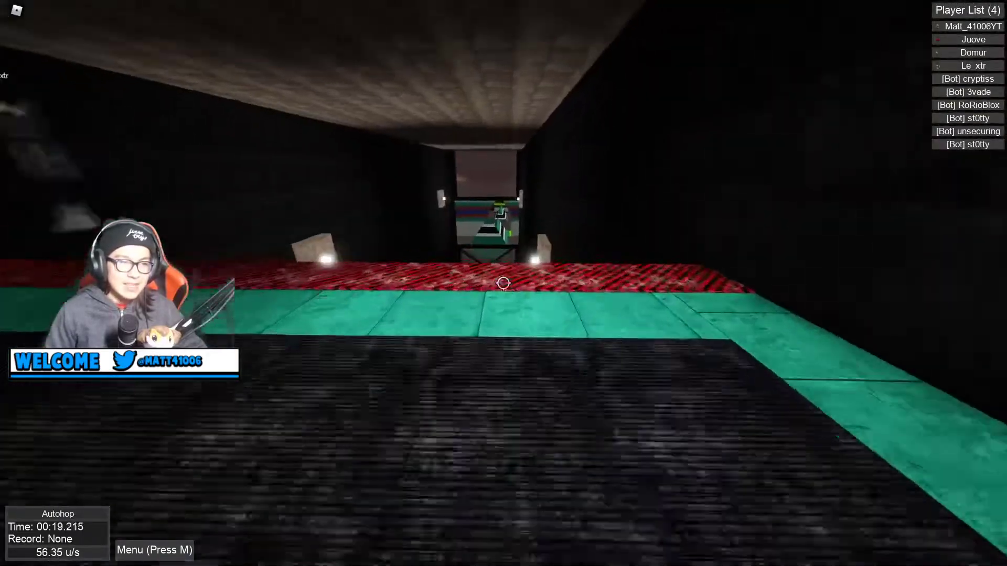
{"action": "key", "text": "w"}
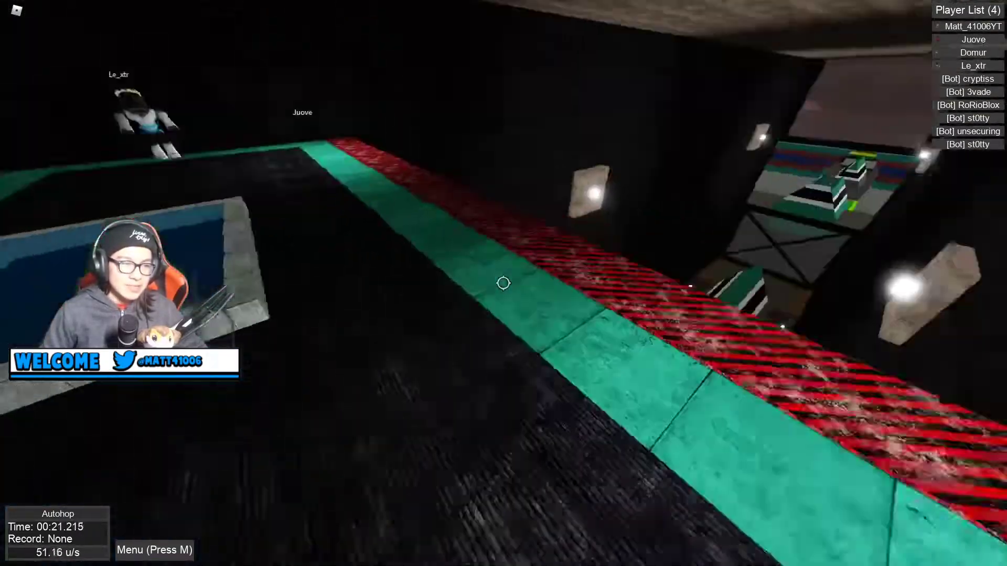
{"action": "key", "text": "w"}
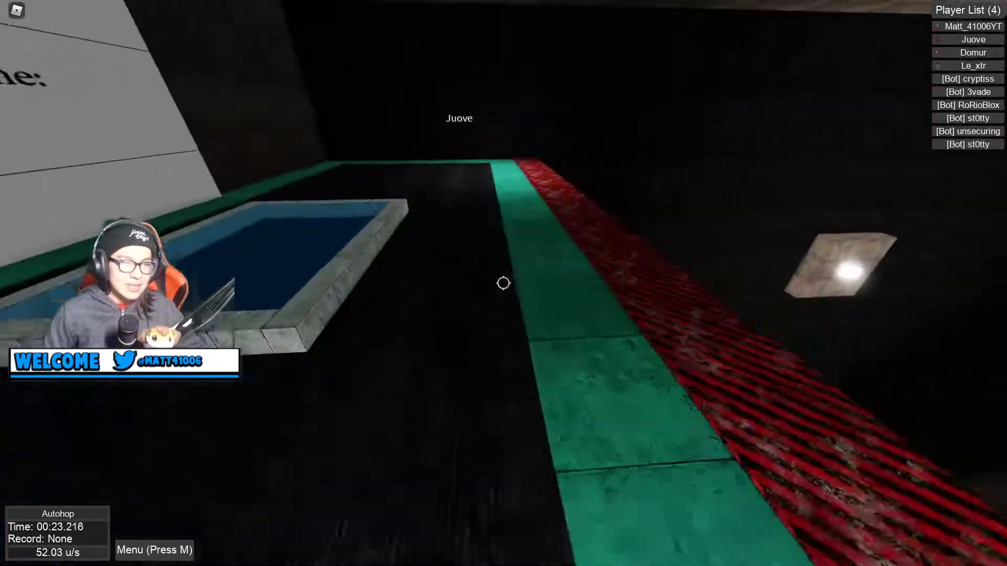
{"action": "key", "text": "w"}
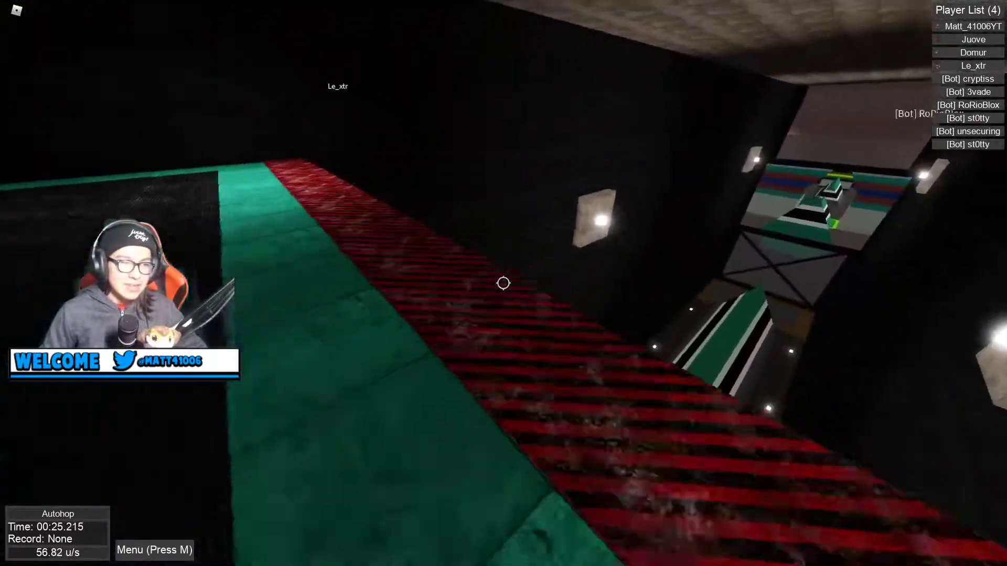
{"action": "key", "text": "w"}
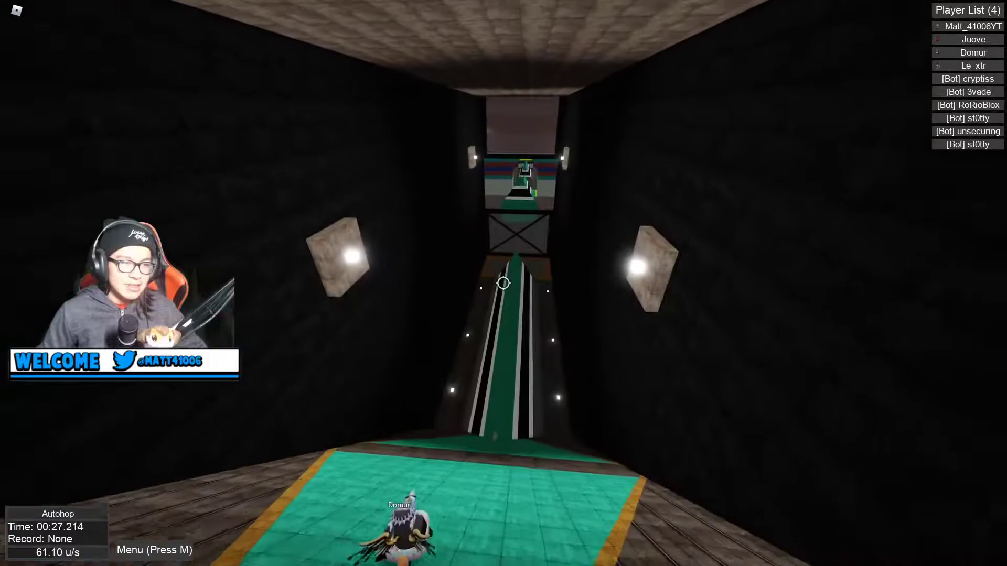
{"action": "key", "text": "w"}
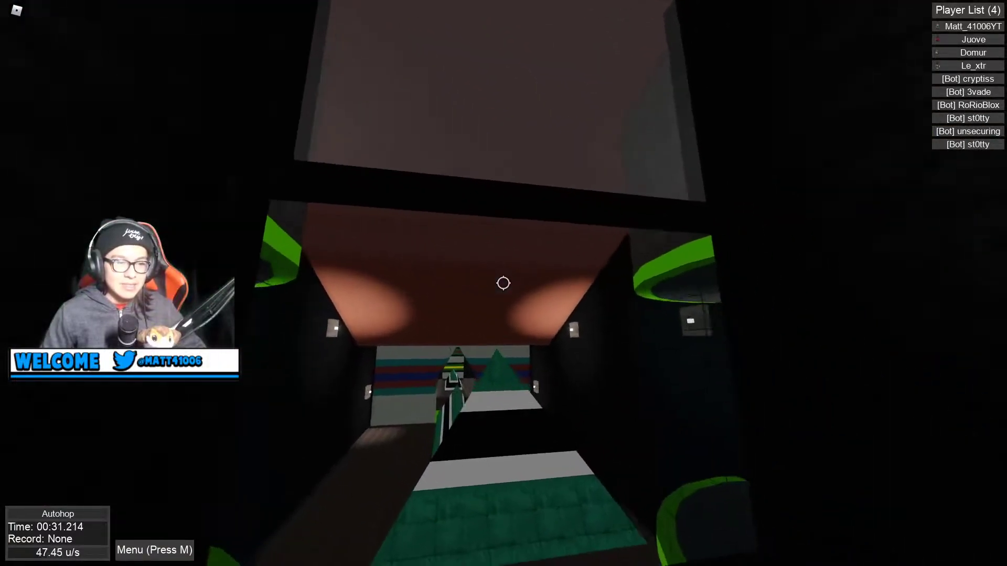
{"action": "key", "text": "w"}
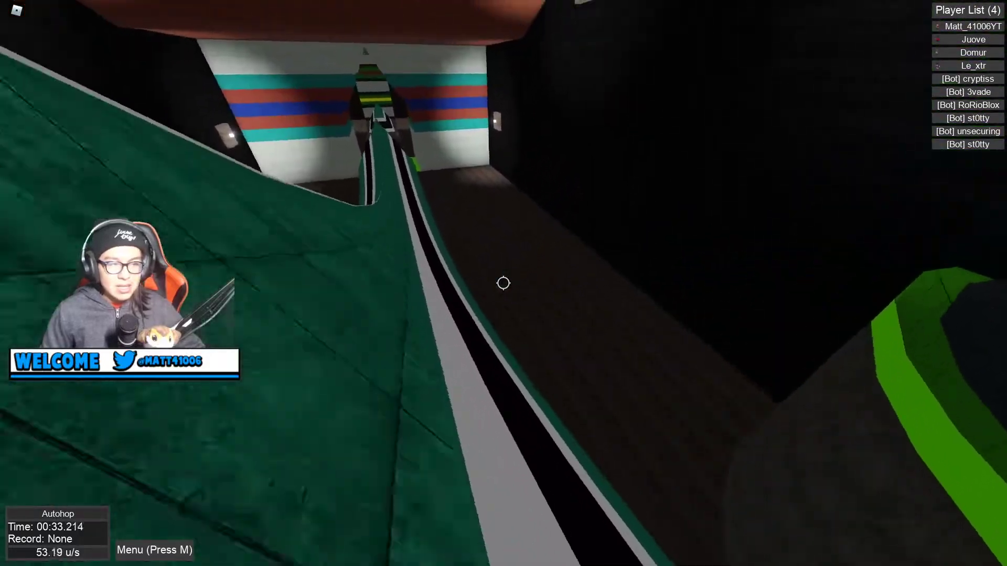
{"action": "key", "text": "w"}
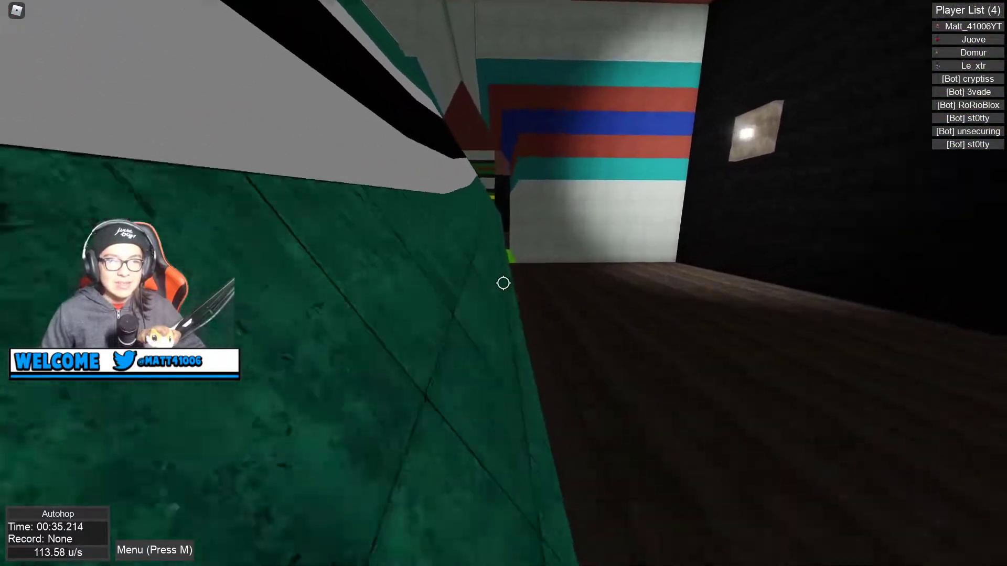
{"action": "key", "text": "w"}
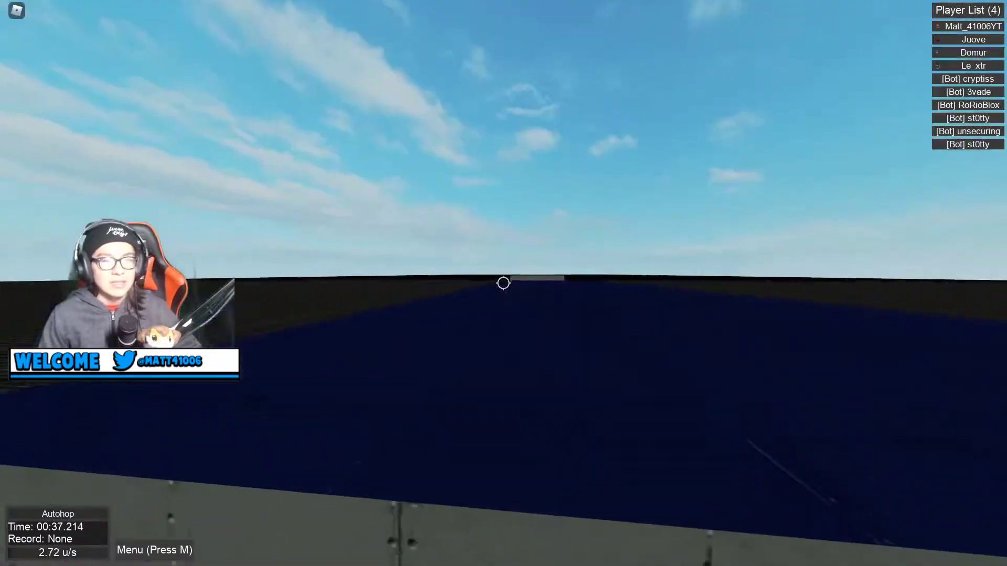
{"action": "key", "text": "w"}
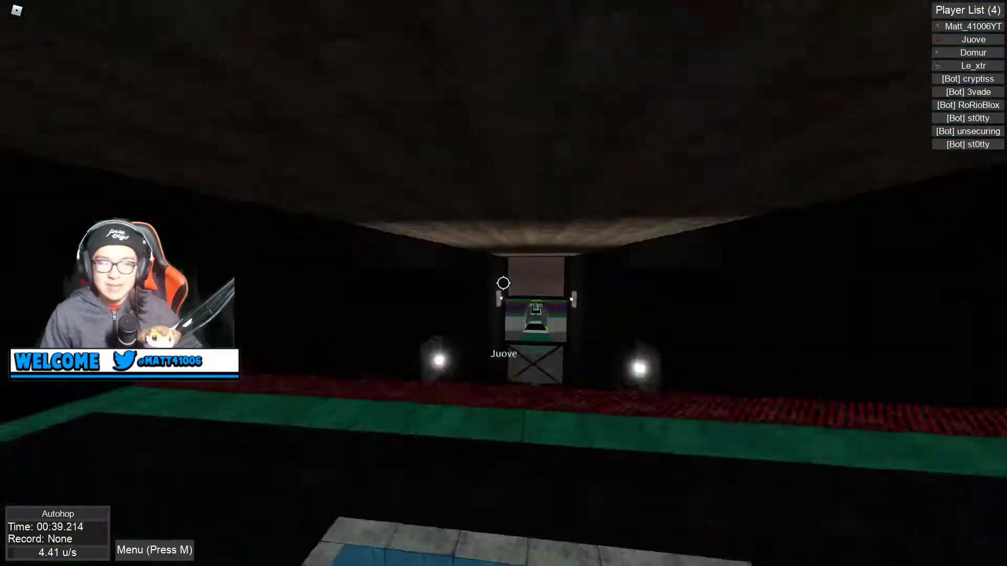
{"action": "key", "text": "w"}
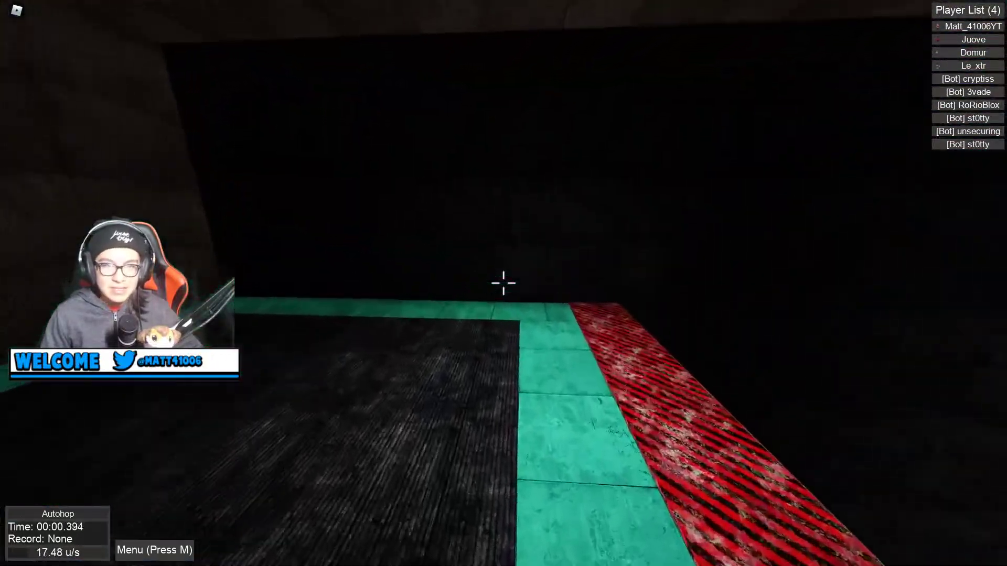
{"action": "key", "text": "w"}
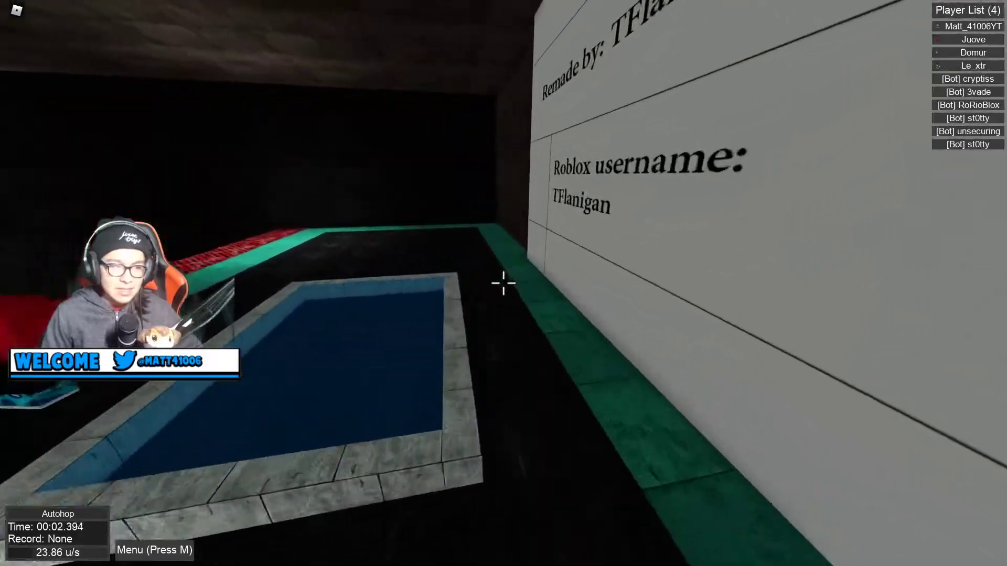
{"action": "key", "text": "w"}
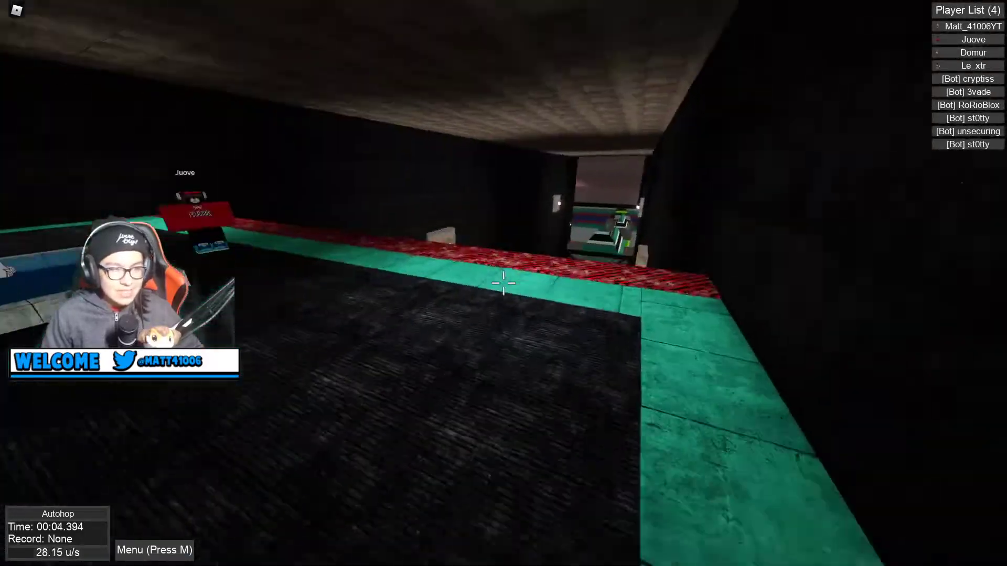
{"action": "key", "text": "w"}
{"action": "key", "text": "w"}
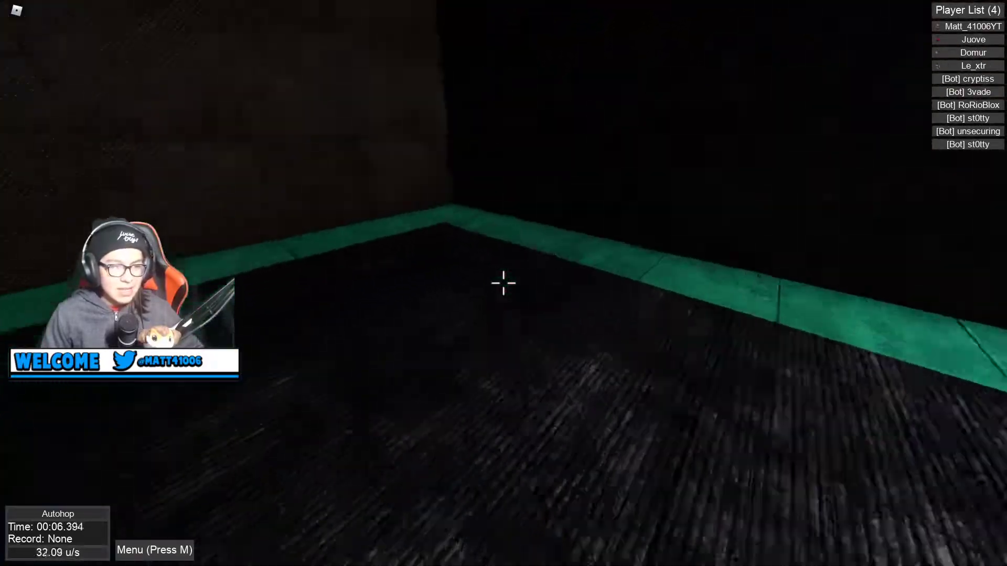
{"action": "key", "text": "r"}
{"action": "key", "text": "w"}
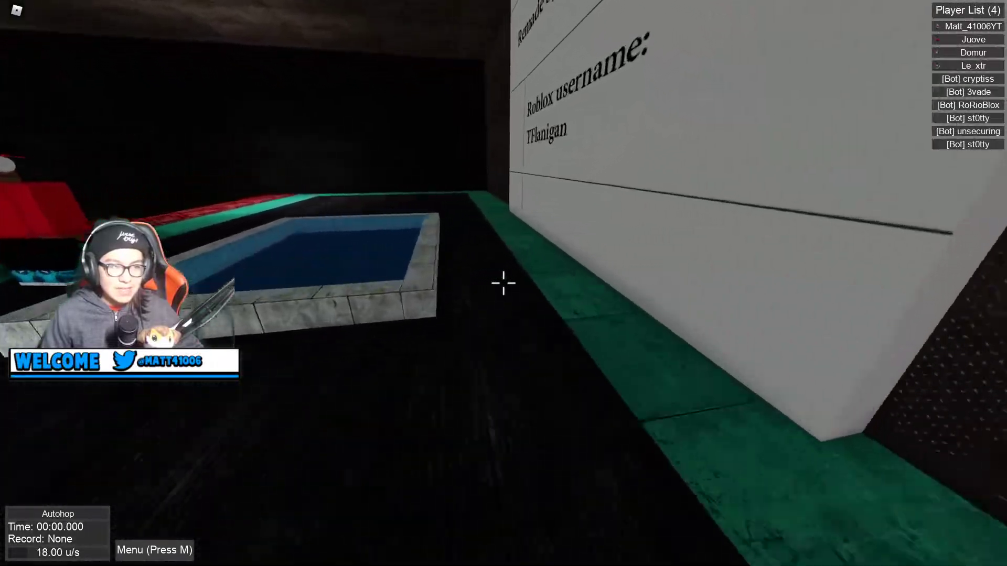
{"action": "key", "text": "w"}
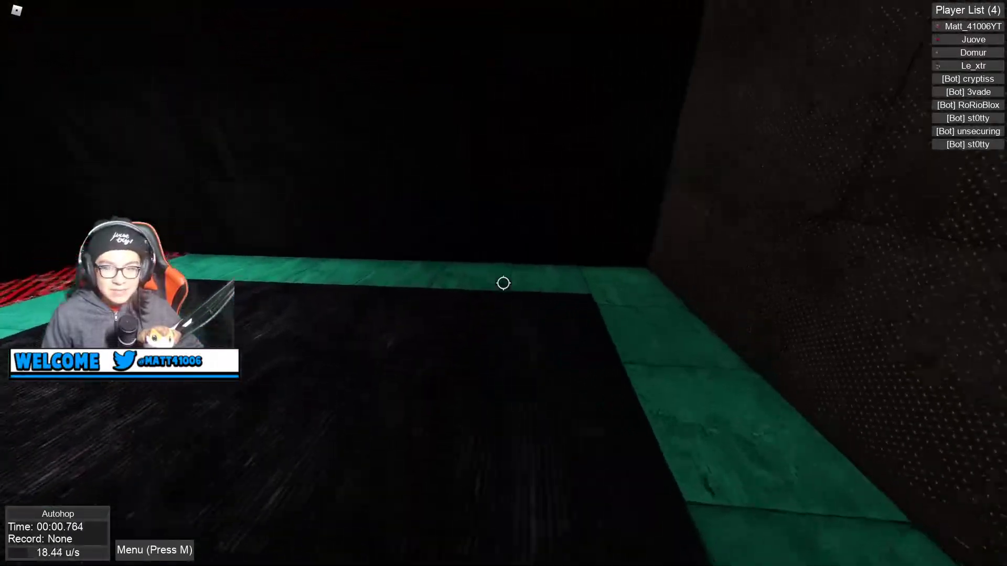
{"action": "key", "text": "w"}
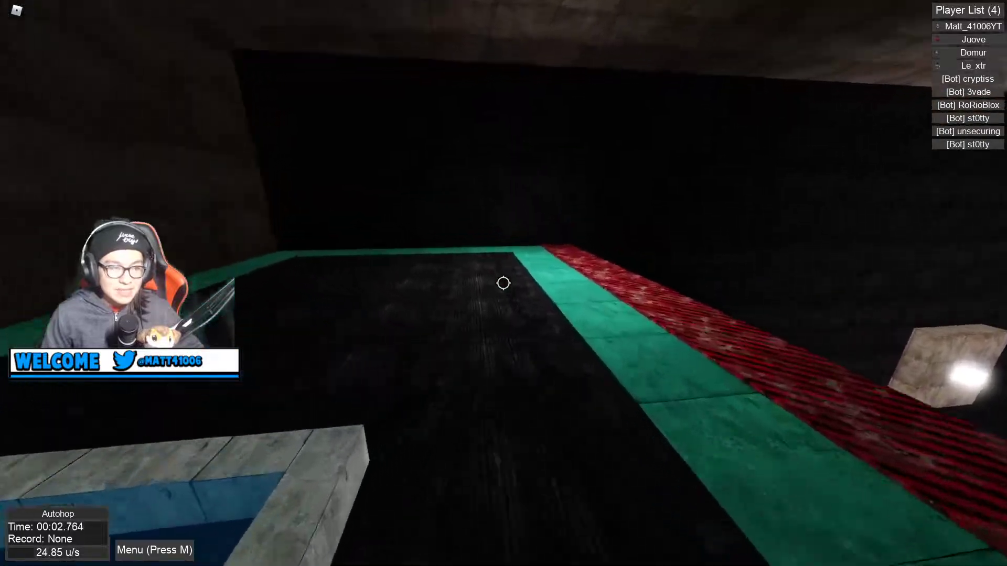
{"action": "key", "text": "w"}
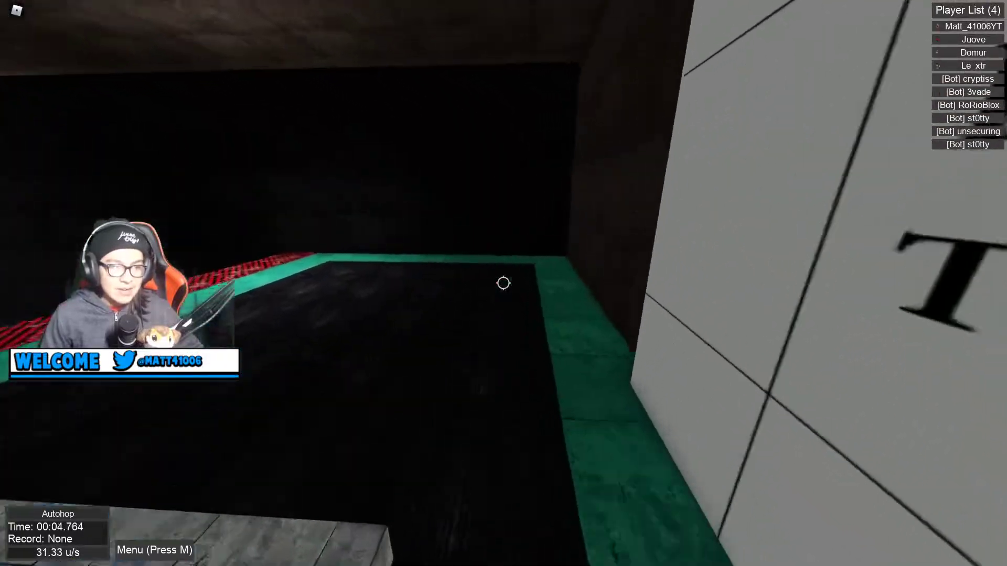
{"action": "key", "text": "w"}
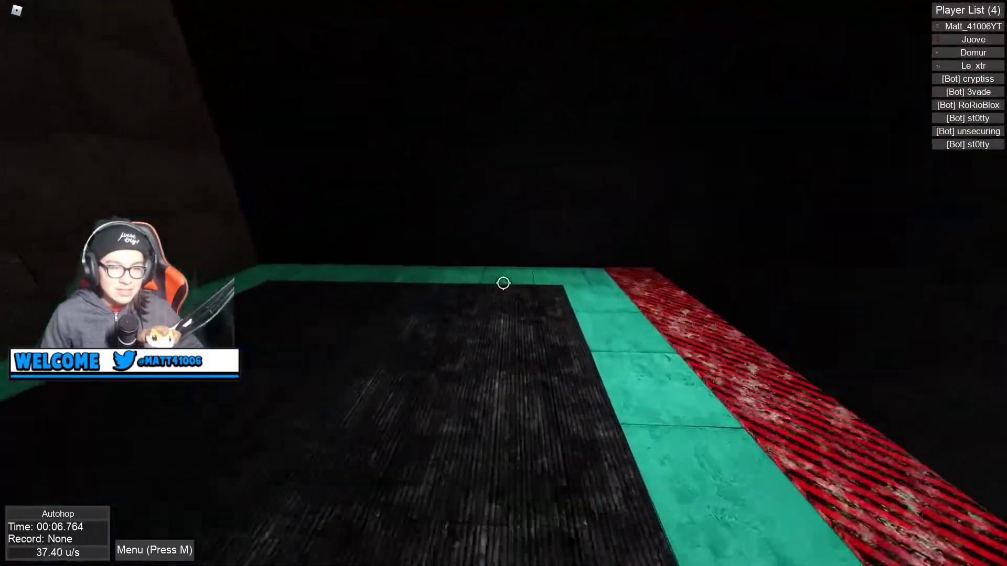
{"action": "key", "text": "w"}
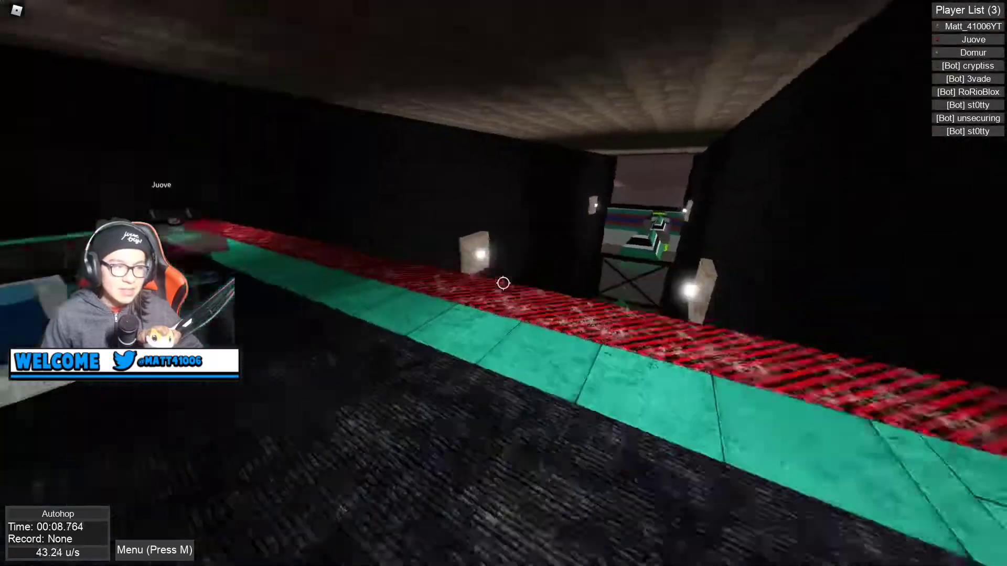
{"action": "key", "text": "w"}
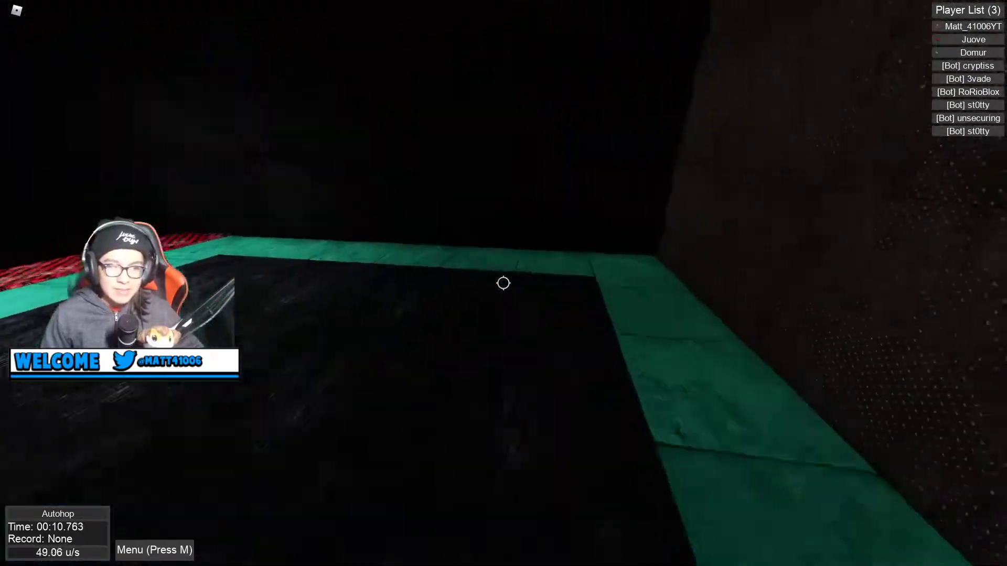
{"action": "key", "text": "w"}
{"action": "key", "text": "w"}
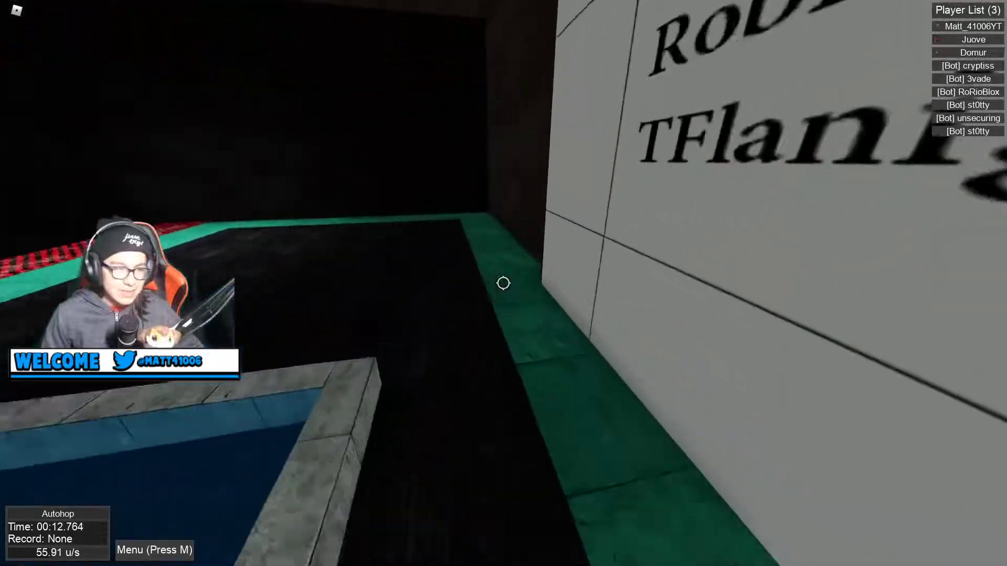
{"action": "key", "text": "w"}
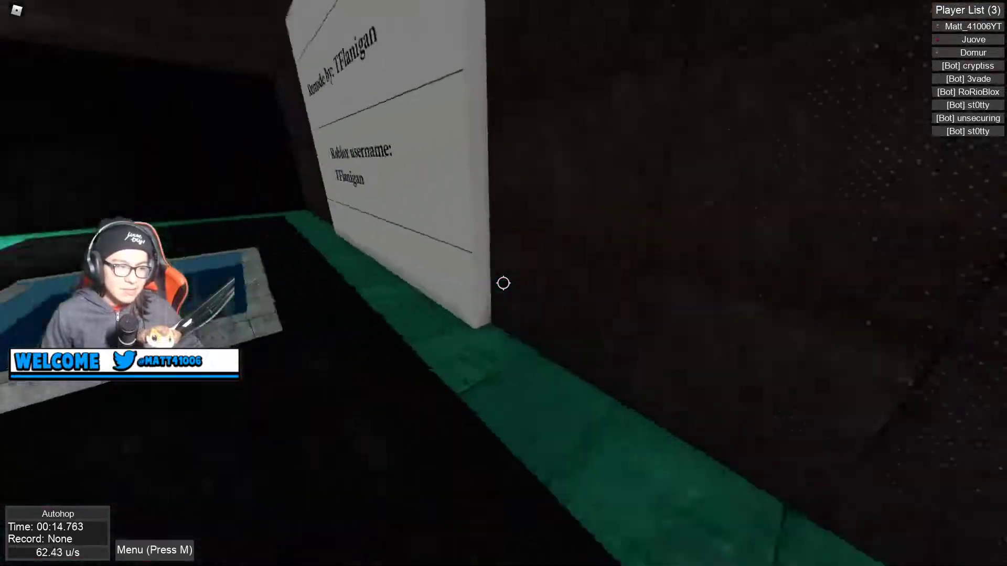
{"action": "key", "text": "w"}
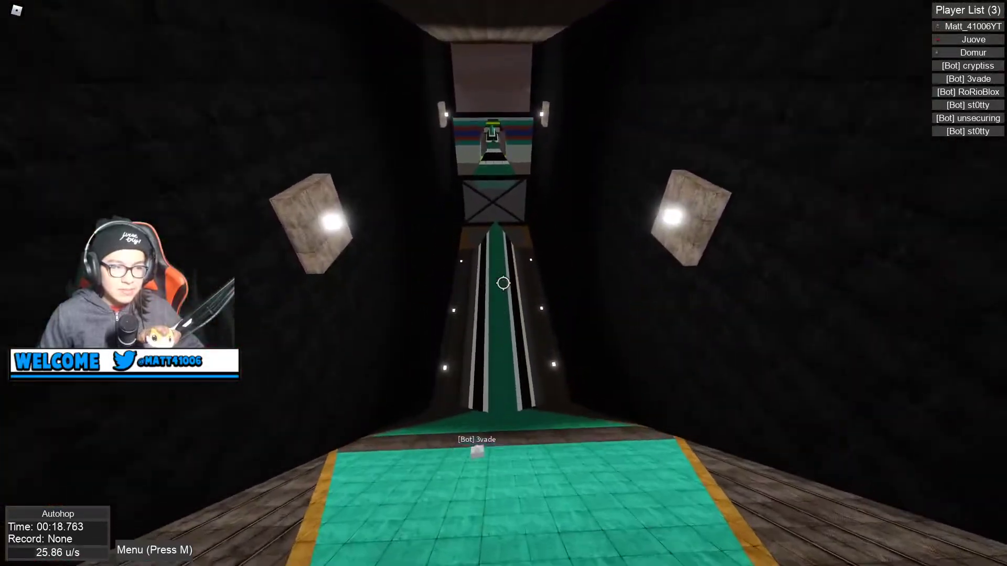
{"action": "key", "text": "w"}
{"action": "key", "text": "w"}
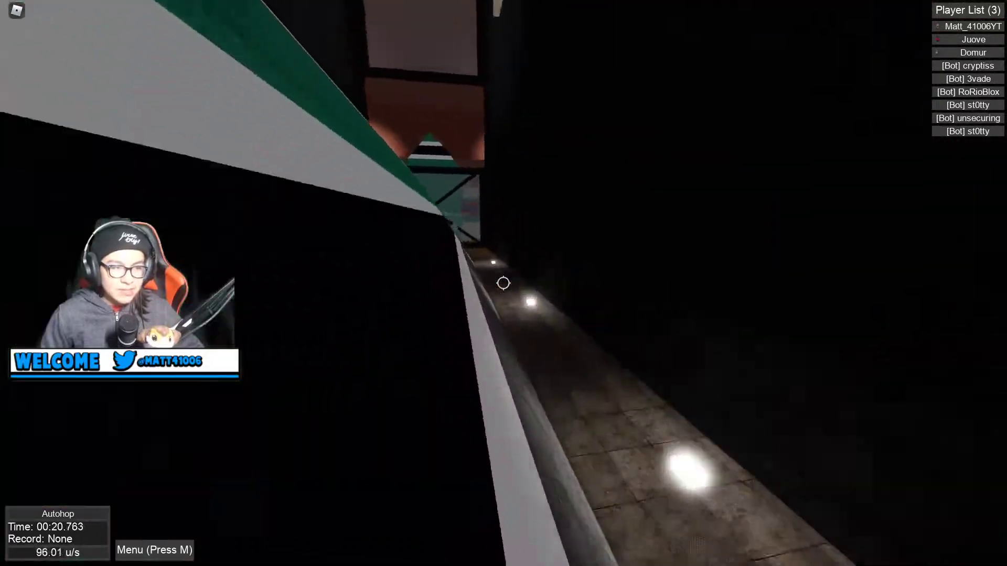
{"action": "key", "text": "w"}
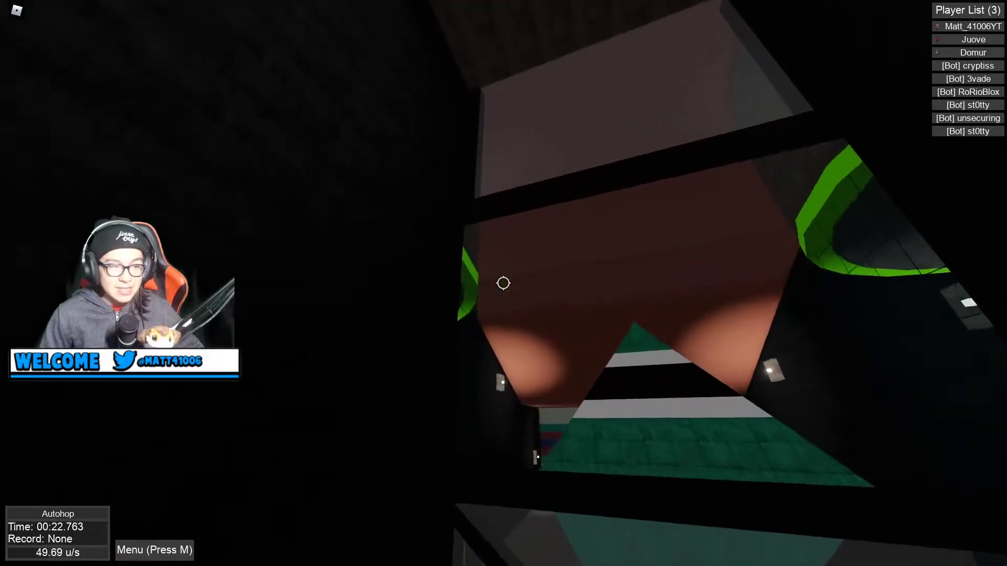